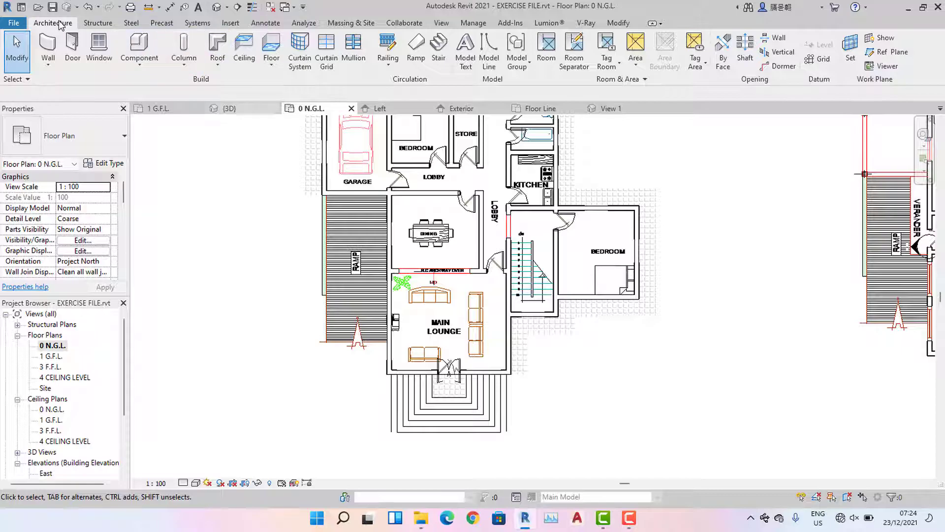
# Start a ramp on the ground-level plan and measure the drawn ramp's width from its outer edge to the house wall
pyautogui.click(416, 49)
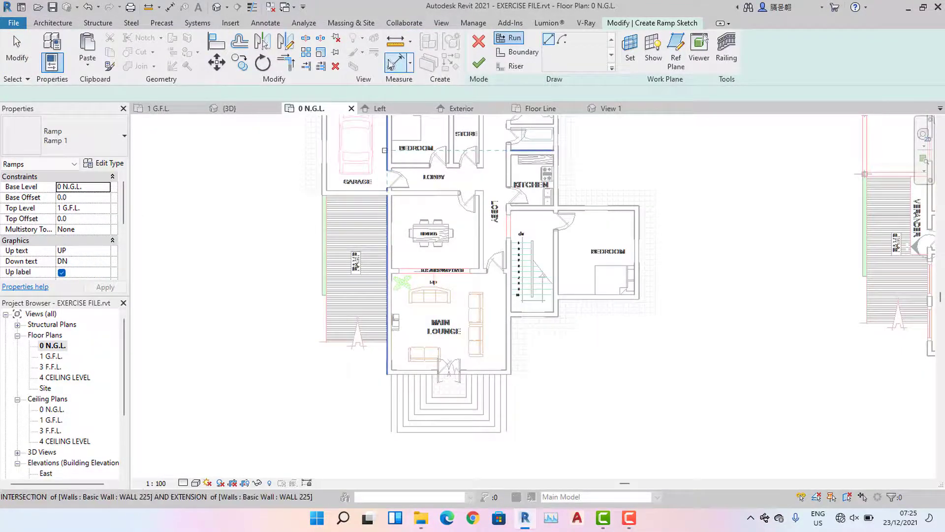
pyautogui.press('d')
pyautogui.press('i')
pyautogui.scroll(5, 296, 311)
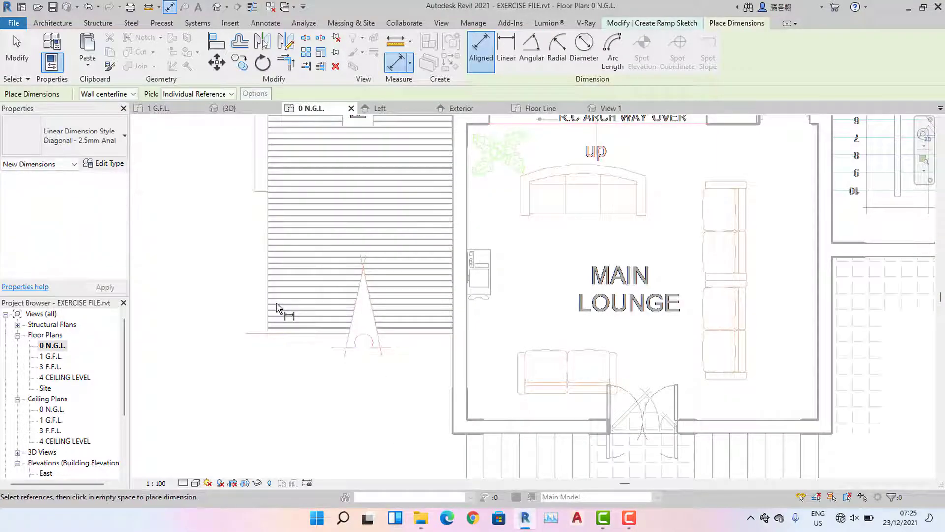
pyautogui.scroll(4, 281, 310)
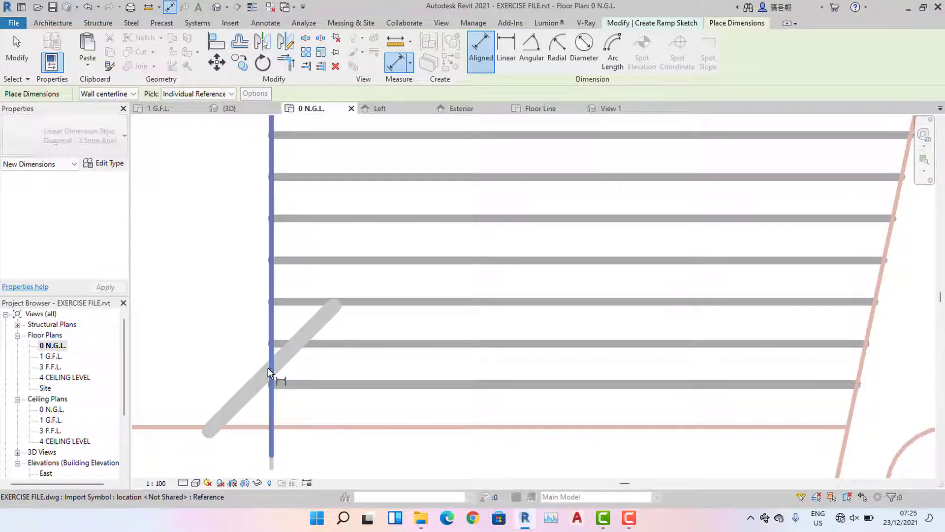
pyautogui.scroll(-3, 269, 374)
pyautogui.scroll(-3, 522, 380)
pyautogui.scroll(4, 658, 384)
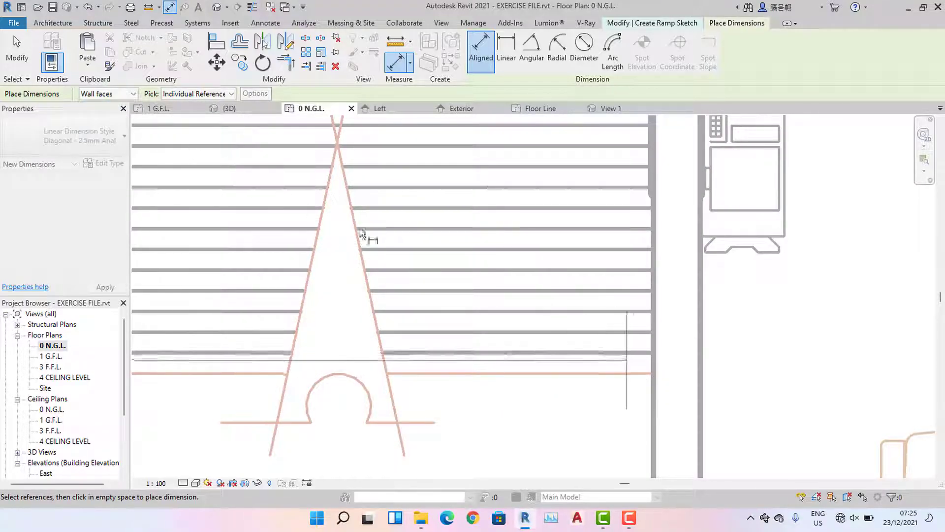
pyautogui.click(660, 379)
pyautogui.scroll(-2, 661, 380)
pyautogui.press('Escape')
pyautogui.press('Escape')
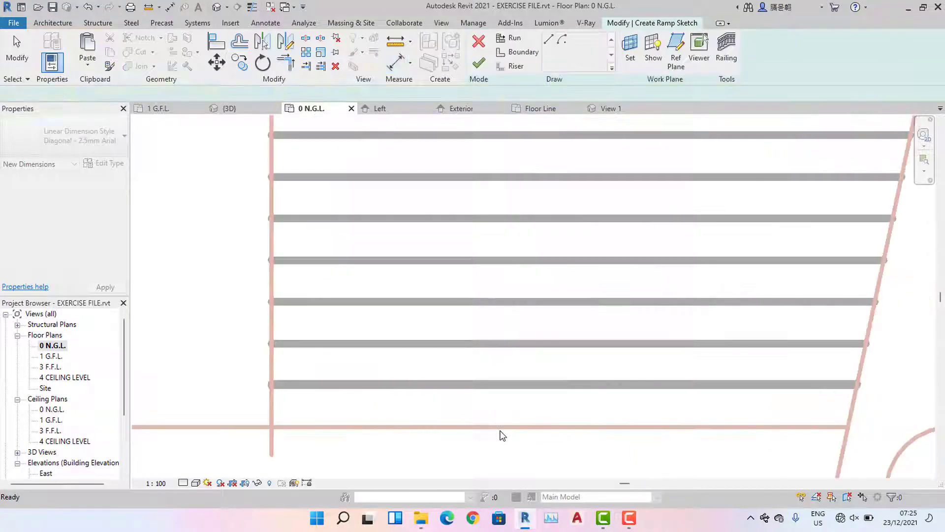
pyautogui.press('d')
pyautogui.press('i')
pyautogui.scroll(-6, 504, 393)
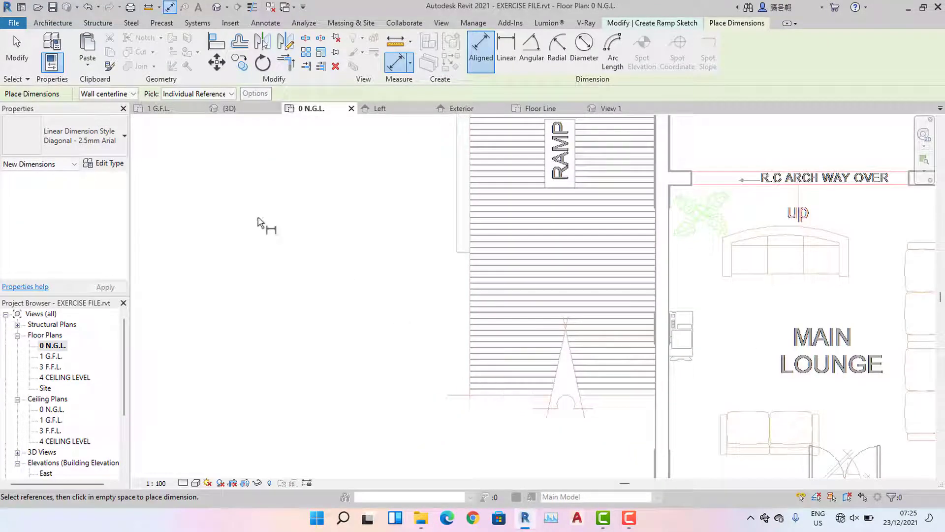
pyautogui.press('Escape')
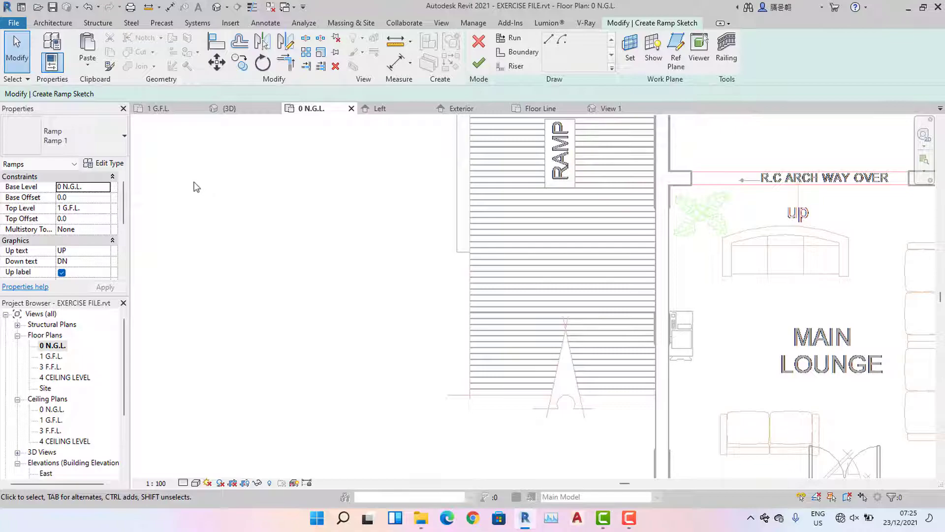
# Set the ramp's base level to 0 N.G.L., its top level to 1 G.F.L. and its width to 3150
pyautogui.click(105, 187)
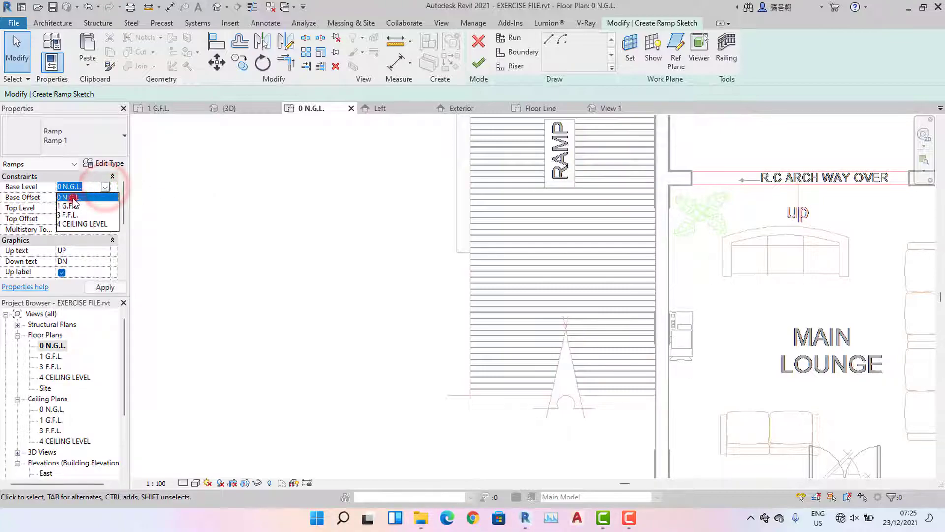
pyautogui.click(73, 197)
pyautogui.click(105, 208)
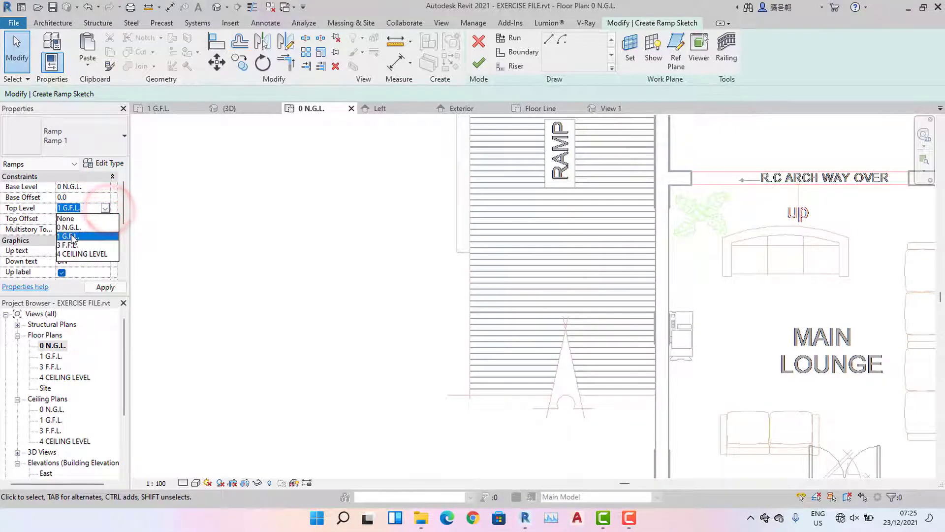
pyautogui.click(71, 237)
pyautogui.scroll(-4, 73, 238)
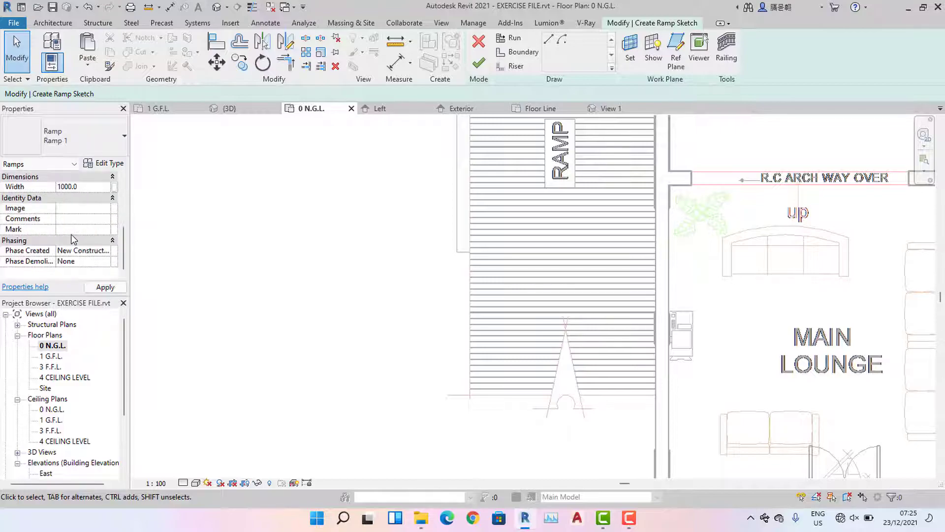
pyautogui.scroll(2, 78, 241)
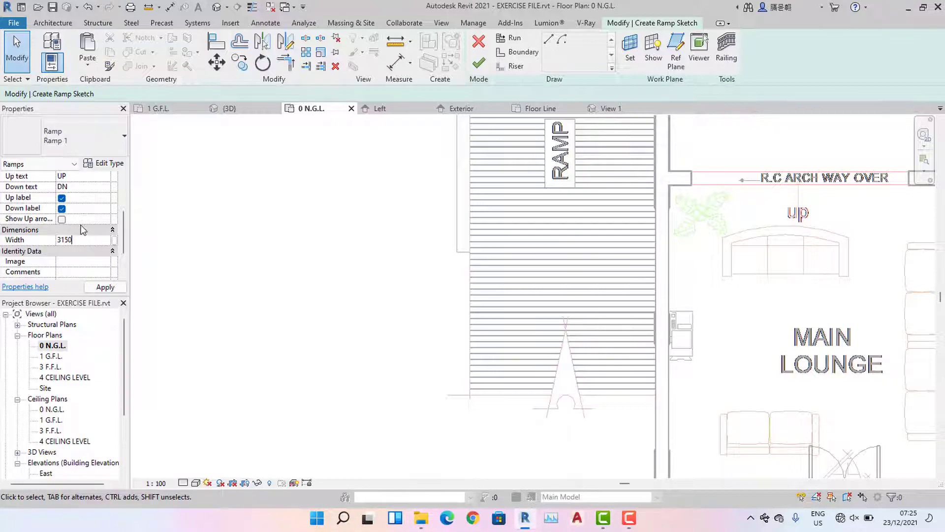
pyautogui.scroll(3, 82, 229)
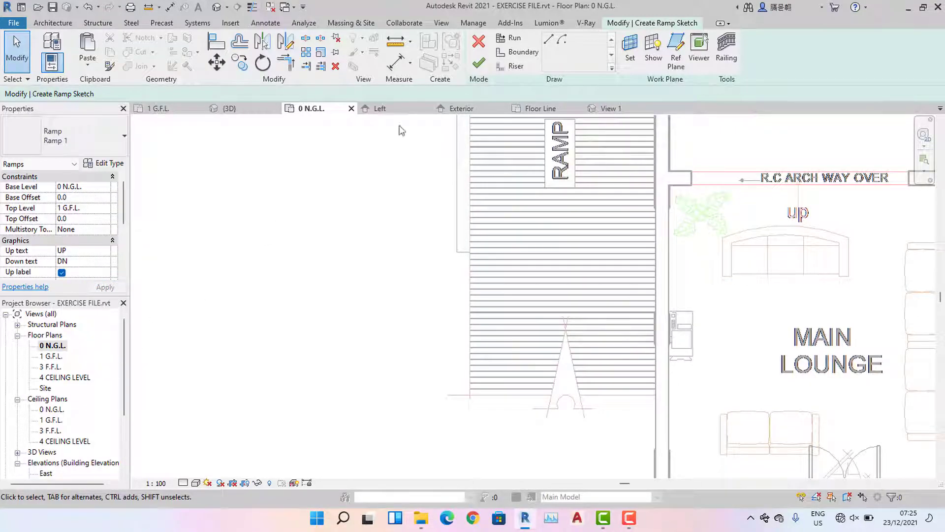
# Sketch a straight ramp run about 5400 mm long from the garage's front wall outward along the drawn ramp
pyautogui.click(512, 39)
pyautogui.scroll(-5, 484, 244)
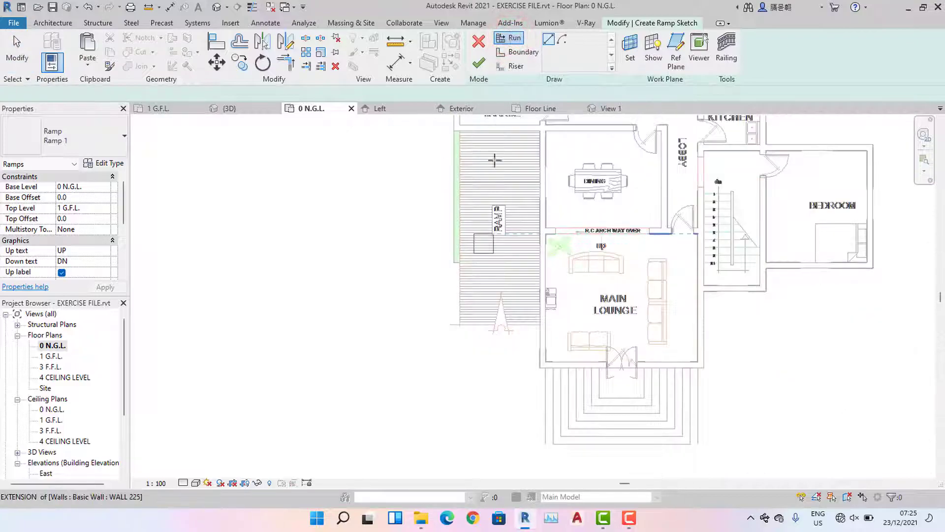
pyautogui.scroll(3, 484, 243)
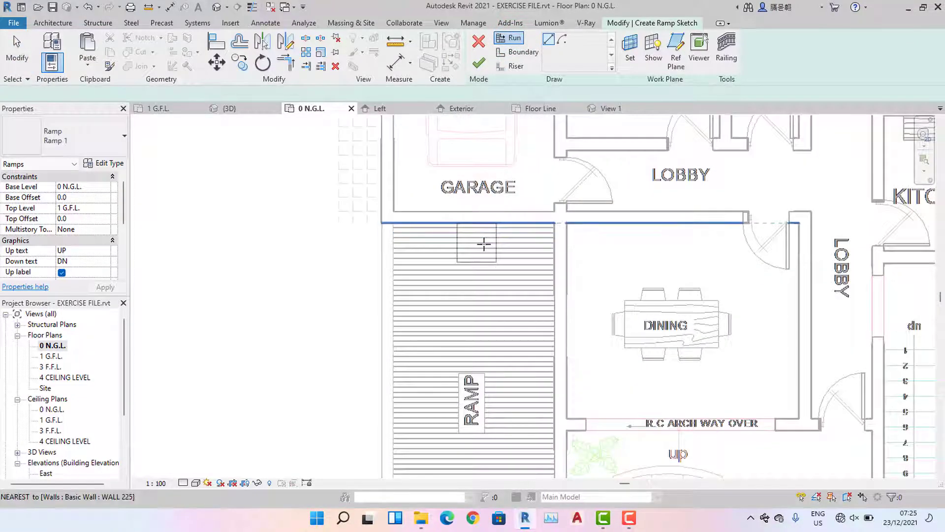
pyautogui.scroll(3, 484, 244)
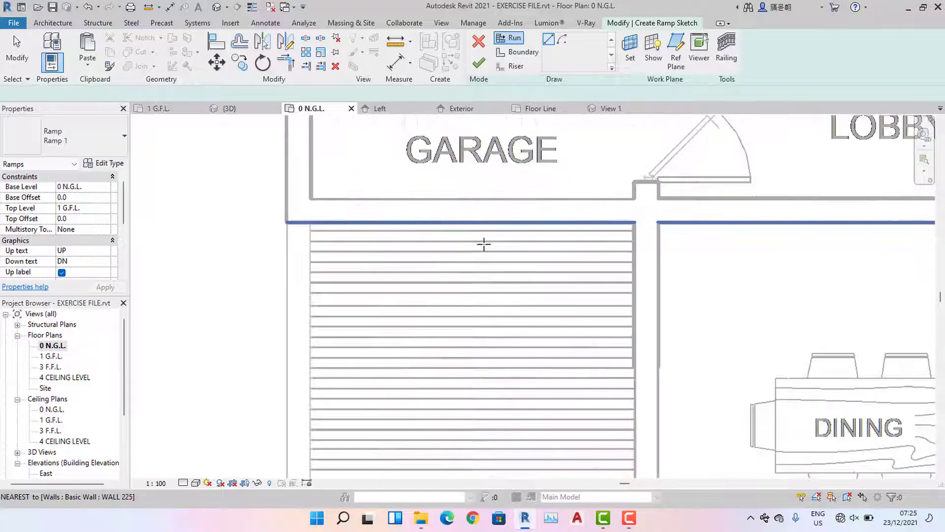
pyautogui.click(455, 223)
pyautogui.scroll(-4, 463, 307)
pyautogui.moveTo(488, 466); pyautogui.dragTo(478, 306, button='middle')
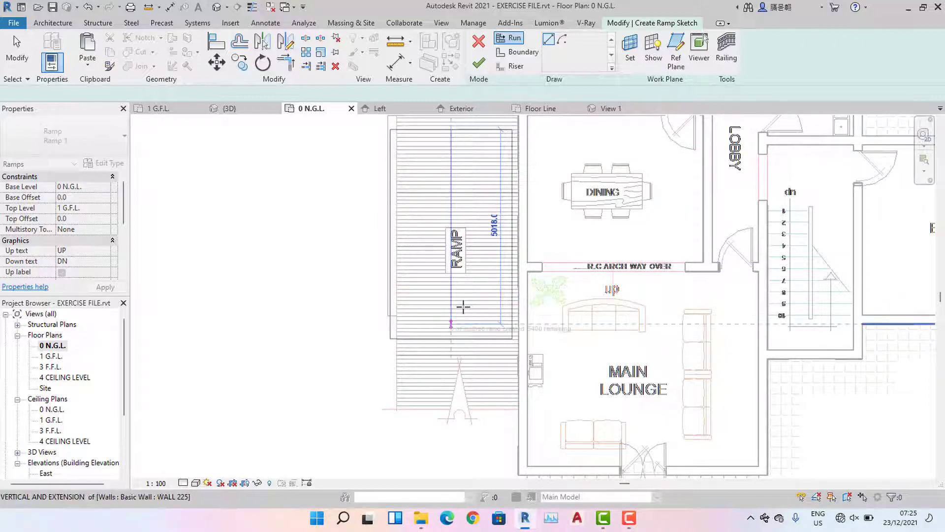
pyautogui.click(454, 427)
pyautogui.press('Escape')
# Move the whole ramp sketch so its inner corner meets the corner between the garage and dining room walls
pyautogui.moveTo(487, 334); pyautogui.dragTo(457, 431, button='middle')
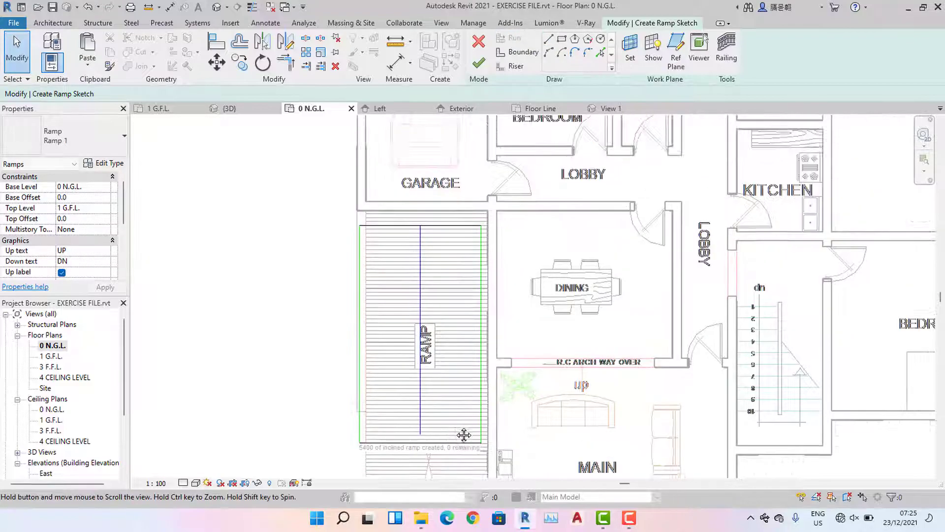
pyautogui.scroll(-1, 327, 198)
pyautogui.moveTo(323, 192); pyautogui.dragTo(482, 415)
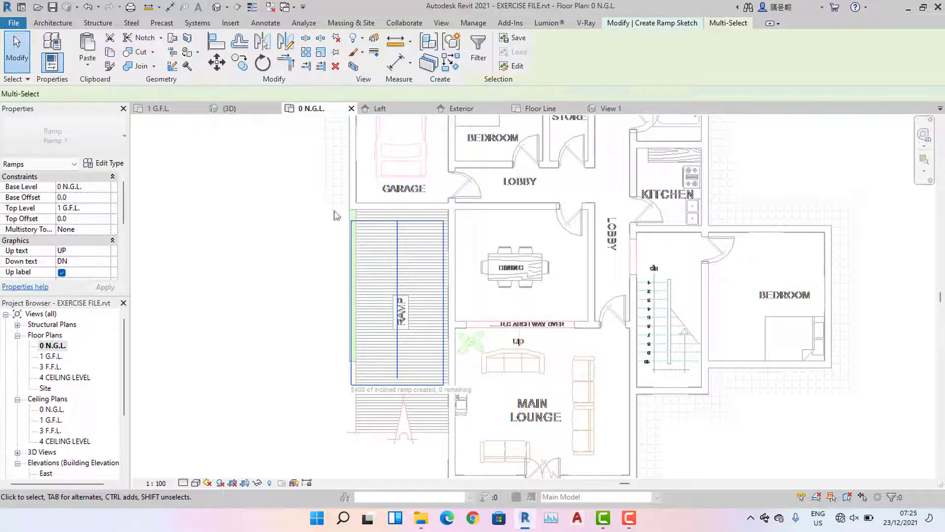
pyautogui.click(216, 62)
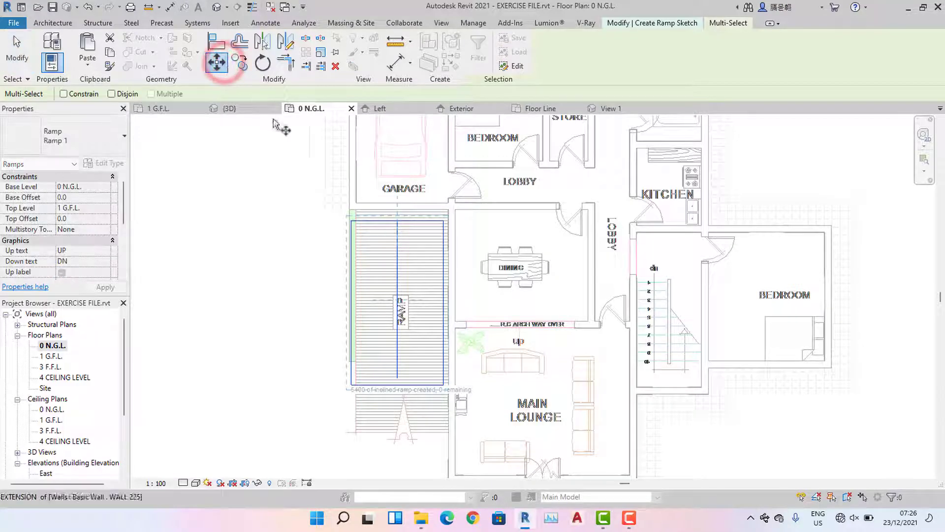
pyautogui.scroll(3, 440, 203)
pyautogui.scroll(3, 431, 304)
pyautogui.click(445, 315)
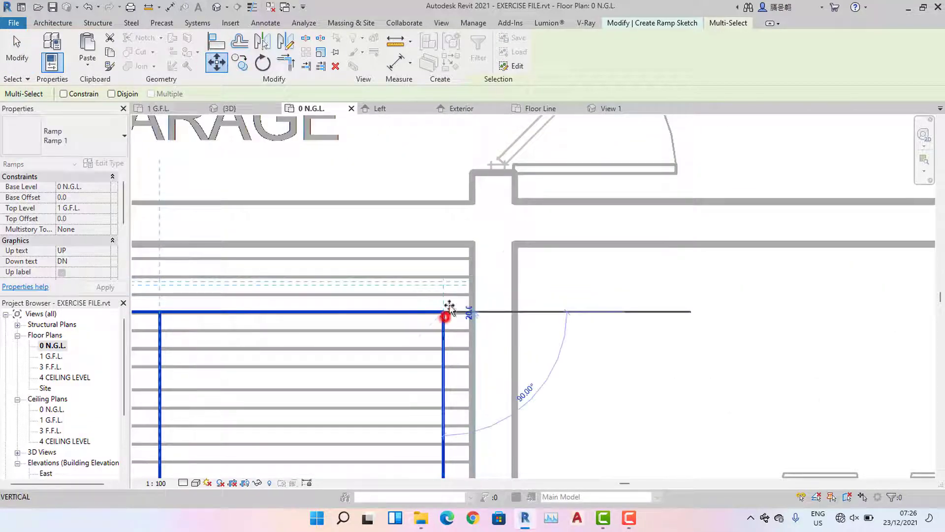
pyautogui.click(472, 244)
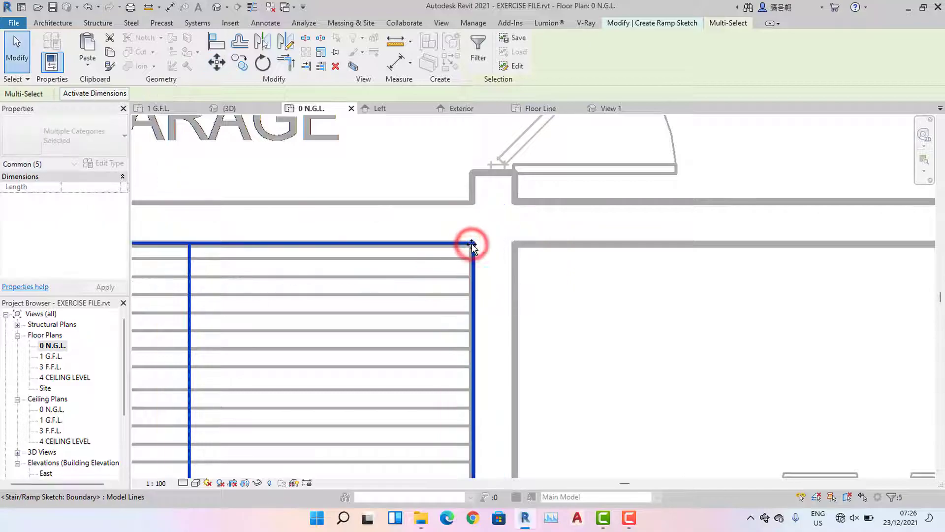
# Finish the ramp sketch and deselect the ramp
pyautogui.scroll(-3, 471, 244)
pyautogui.moveTo(335, 302); pyautogui.dragTo(444, 225, button='middle')
pyautogui.scroll(-4, 434, 217)
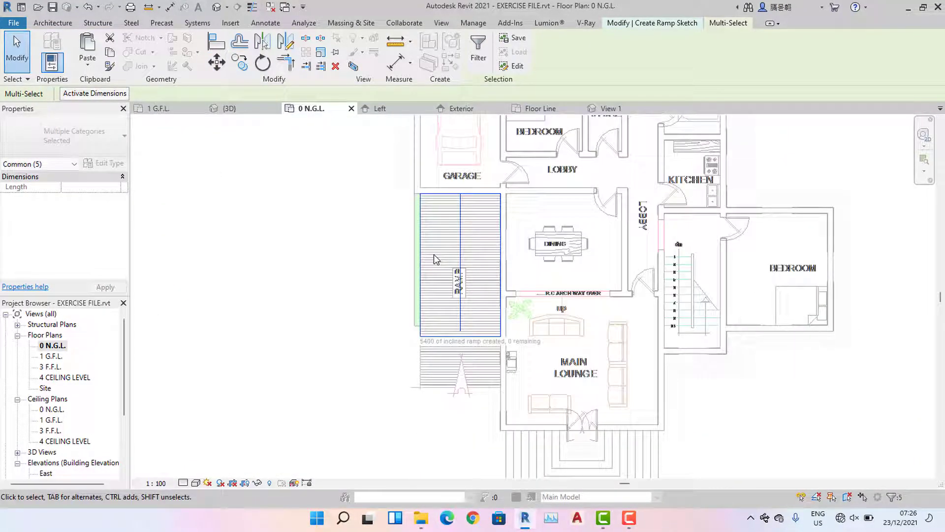
pyautogui.moveTo(433, 254); pyautogui.dragTo(372, 344, button='middle')
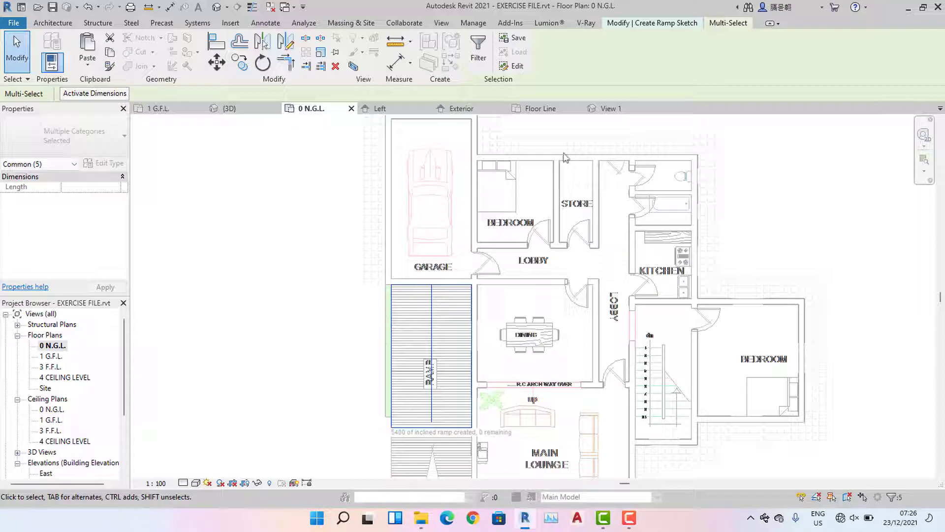
pyautogui.click(692, 22)
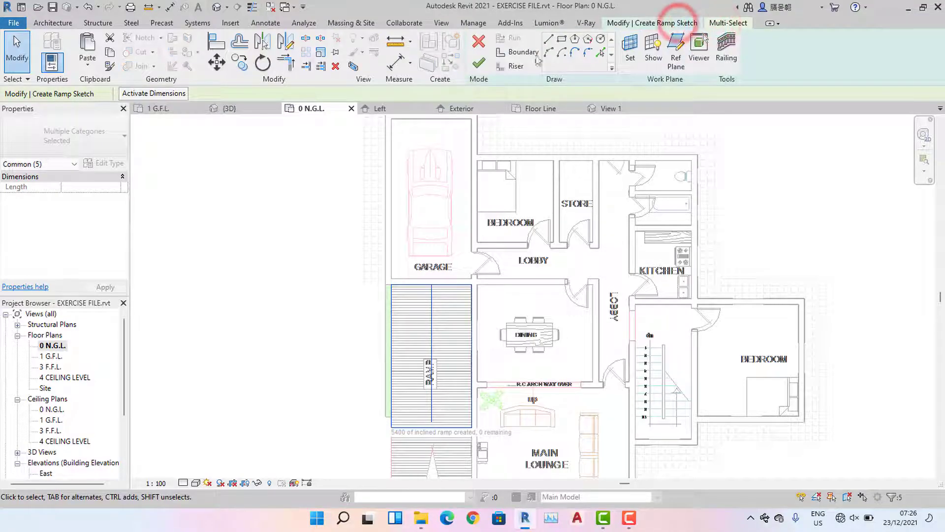
pyautogui.click(482, 67)
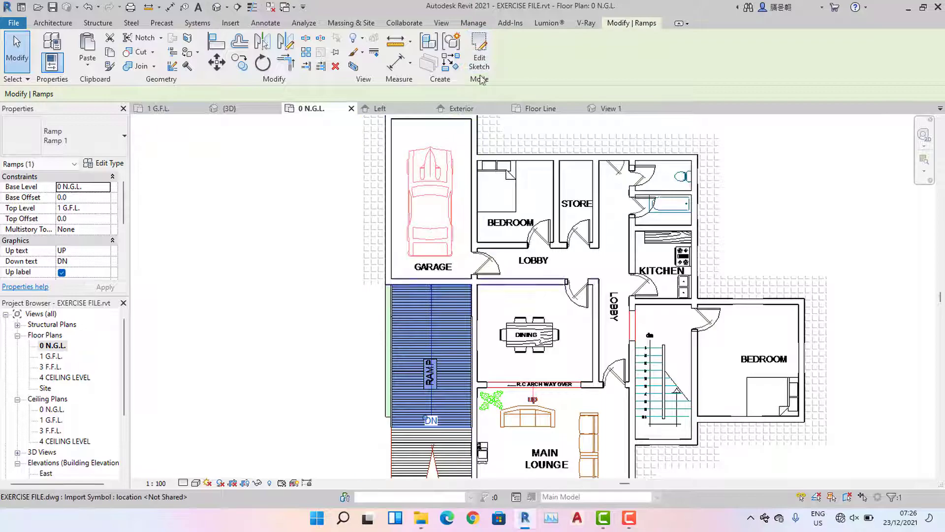
pyautogui.click(351, 379)
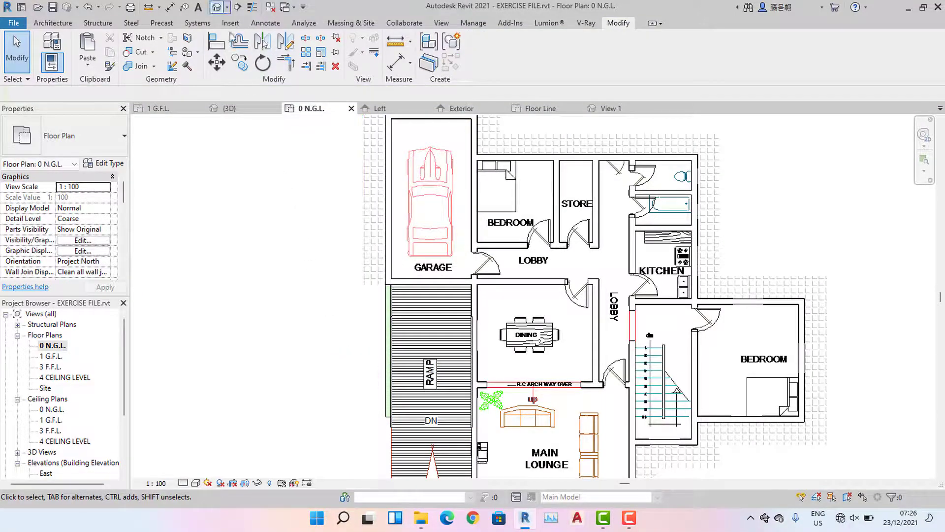
# Open the 3D view and examine the ramp's slope beside the house
pyautogui.click(220, 10)
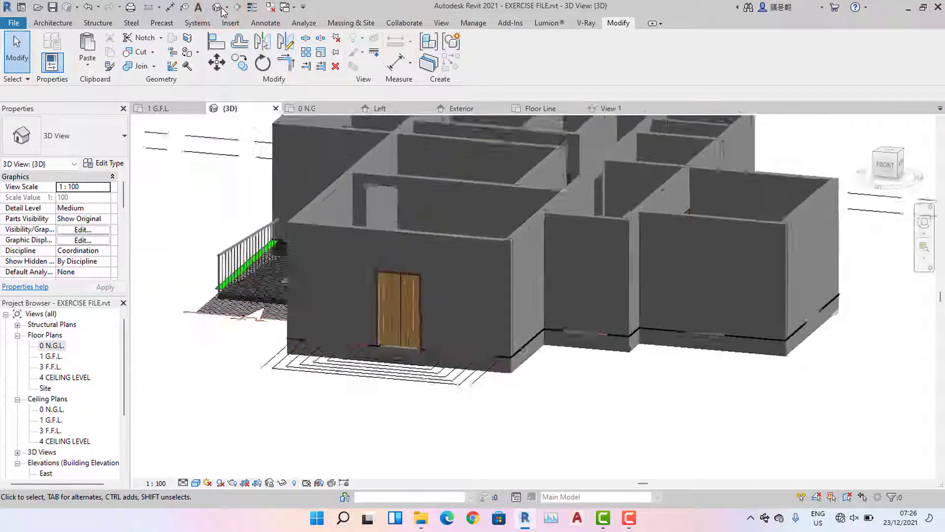
pyautogui.keyDown('shift'); pyautogui.moveTo(374, 275); pyautogui.dragTo(510, 296, button='middle'); pyautogui.keyUp('shift')
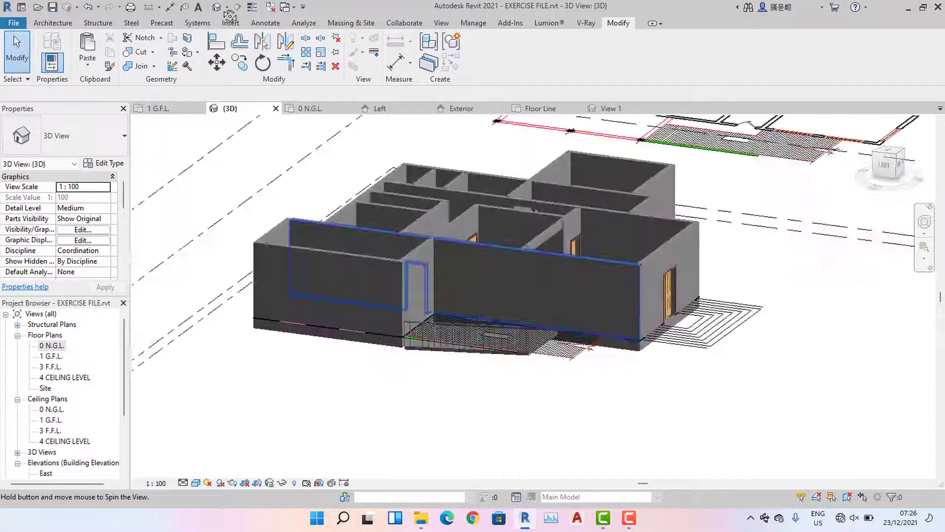
pyautogui.scroll(2, 510, 333)
pyautogui.scroll(2, 559, 341)
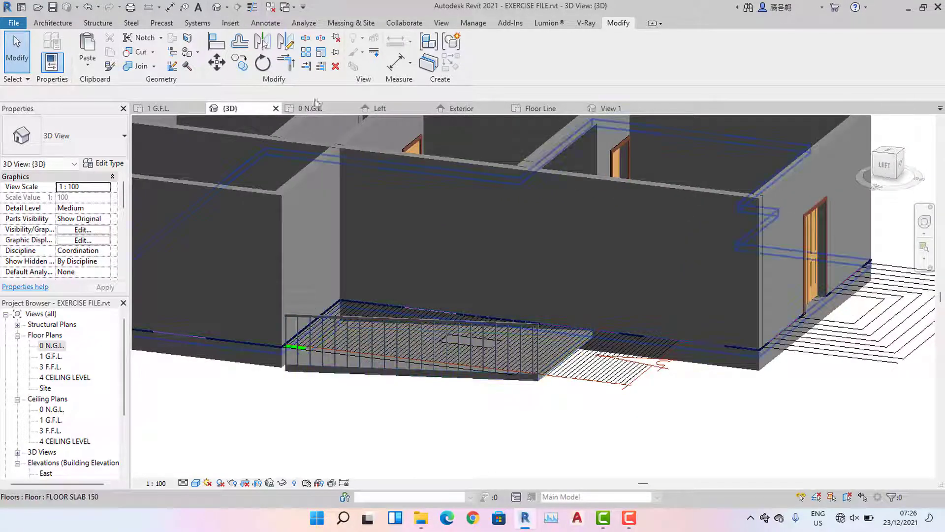
# Select the ramp and flip its slope direction at the garage end in the 0 N.G.L. floor plan
pyautogui.click(570, 348)
pyautogui.doubleClick(52, 346)
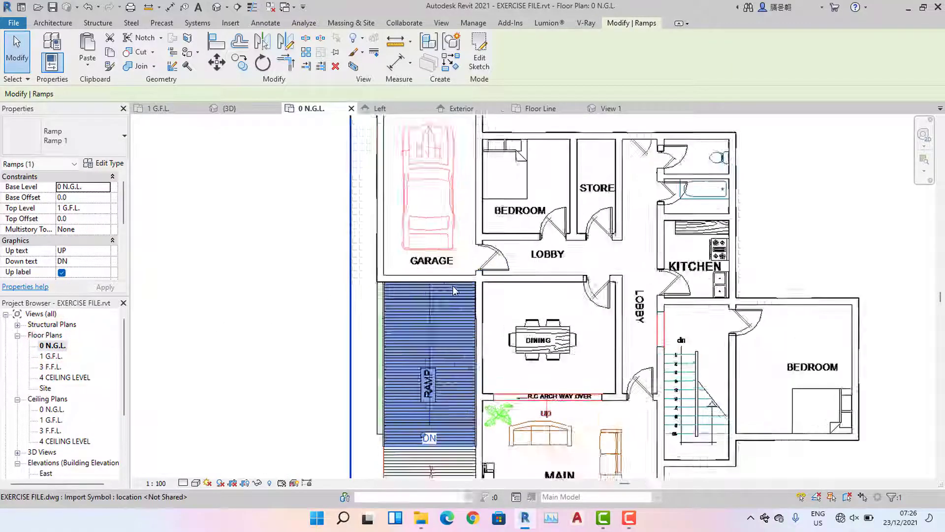
pyautogui.scroll(3, 453, 285)
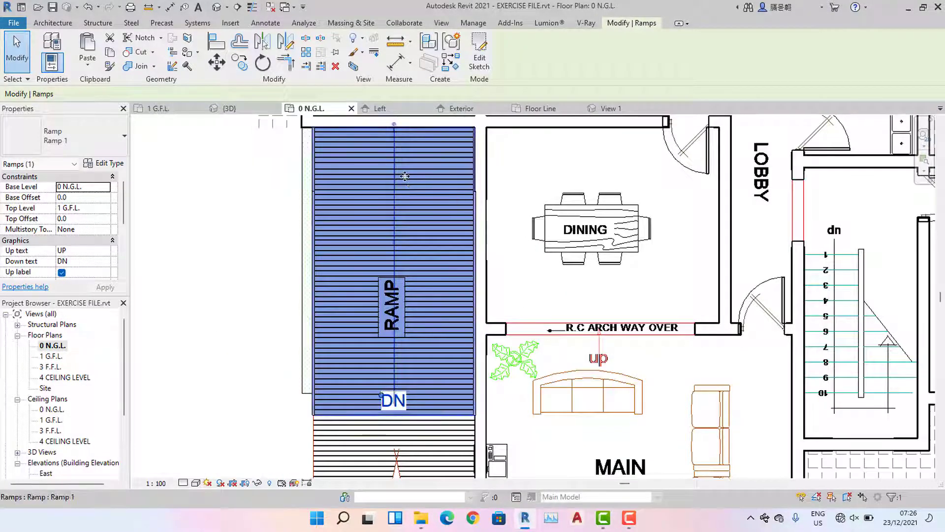
pyautogui.moveTo(405, 176); pyautogui.dragTo(401, 244, button='middle')
pyautogui.scroll(3, 384, 183)
pyautogui.scroll(2, 383, 181)
pyautogui.click(382, 181)
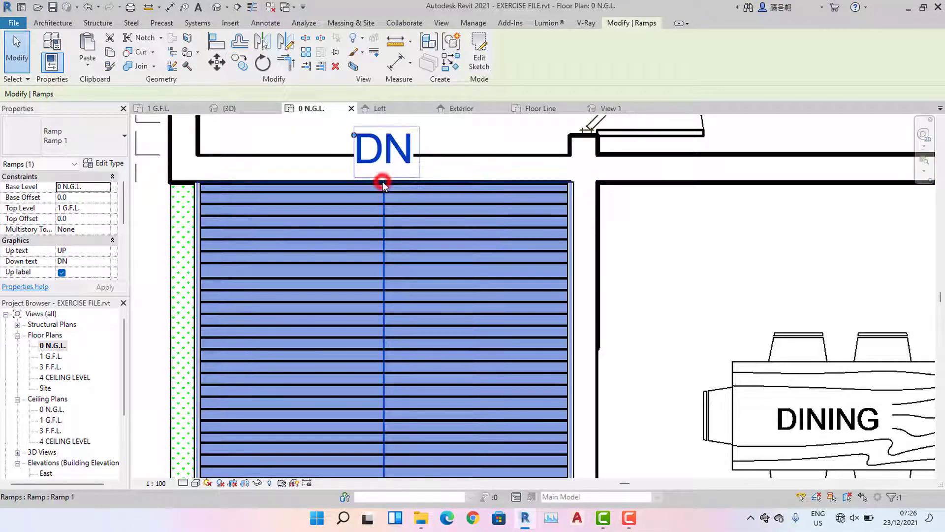
pyautogui.scroll(-3, 382, 183)
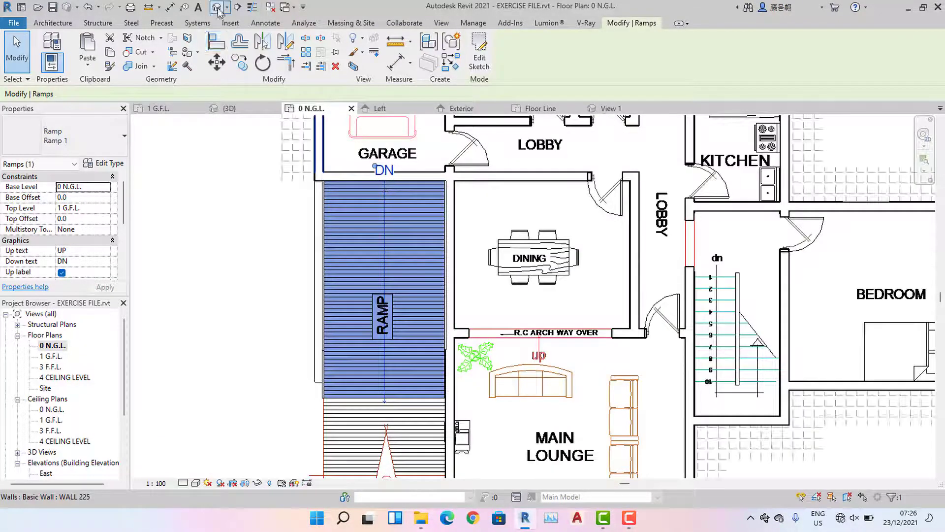
# Delete the railings on both sides of the garage ramp in the 3D view and examine the remaining ramp
pyautogui.click(217, 7)
pyautogui.click(348, 422)
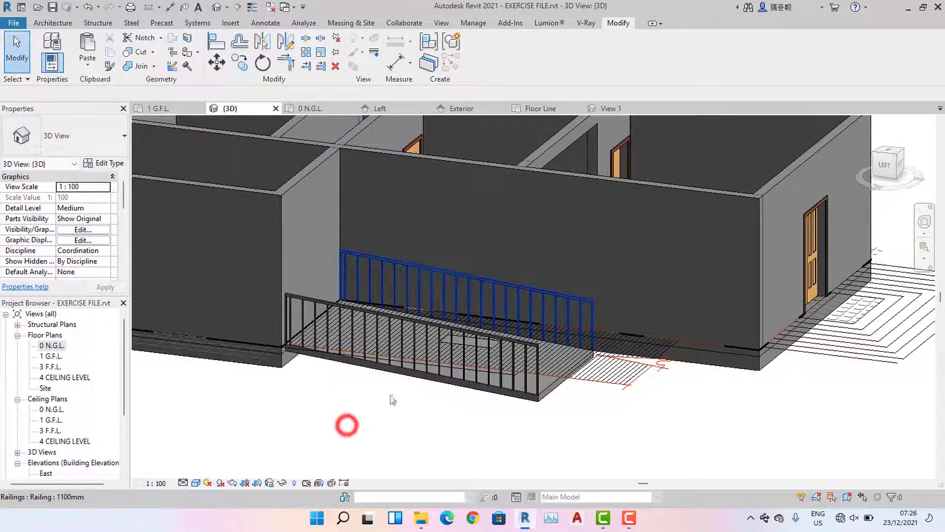
pyautogui.click(540, 288)
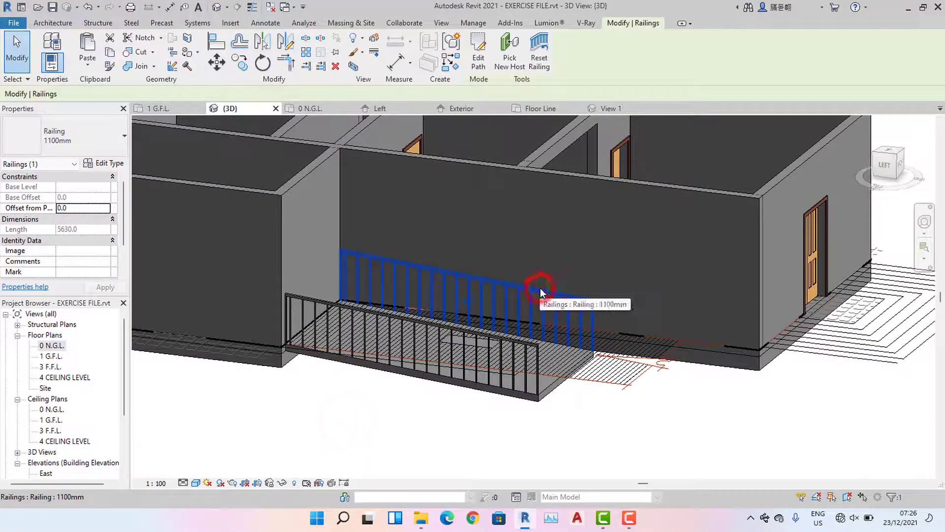
pyautogui.click(485, 339)
pyautogui.press('Delete')
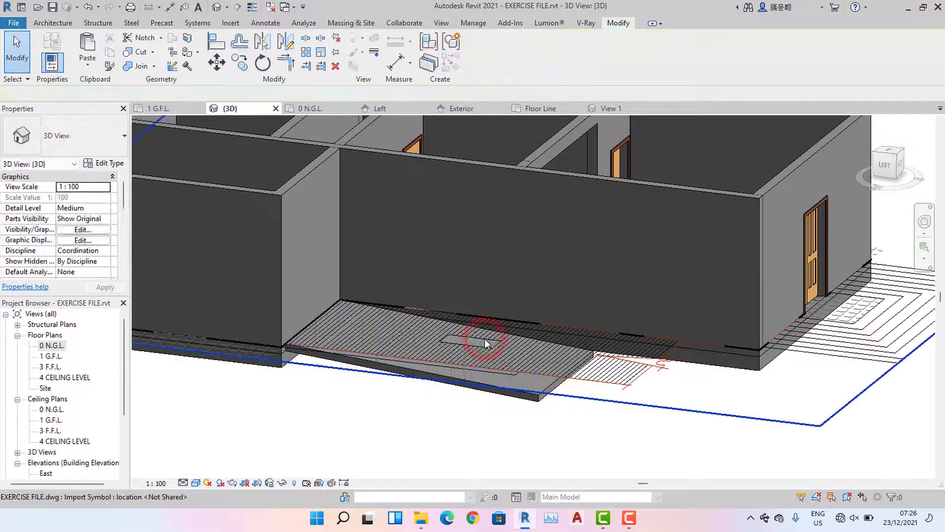
pyautogui.scroll(3, 280, 367)
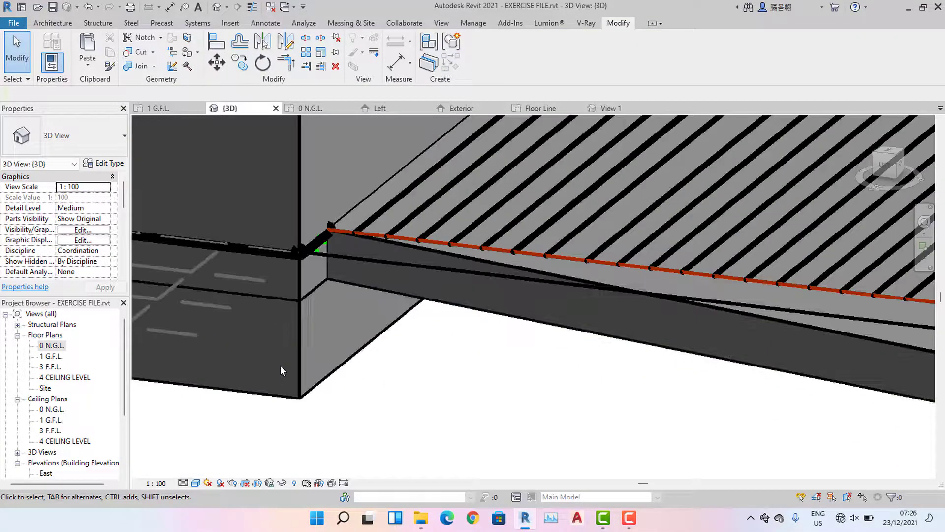
pyautogui.scroll(-4, 281, 367)
pyautogui.keyDown('shift'); pyautogui.moveTo(280, 366); pyautogui.dragTo(353, 395, button='middle'); pyautogui.keyUp('shift')
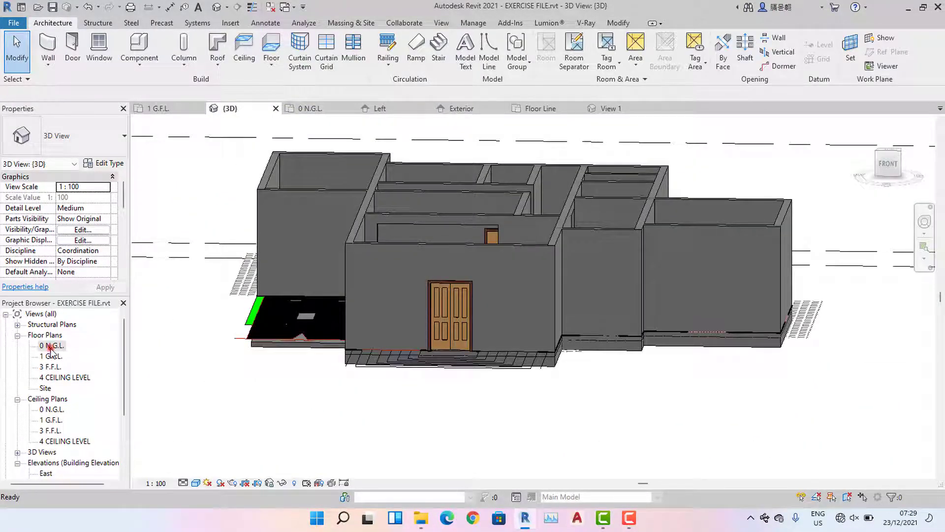
# Create a rectangular floor on level 0 N.G.L. enclosing the whole ground-floor house plan with a wide margin
pyautogui.doubleClick(51, 347)
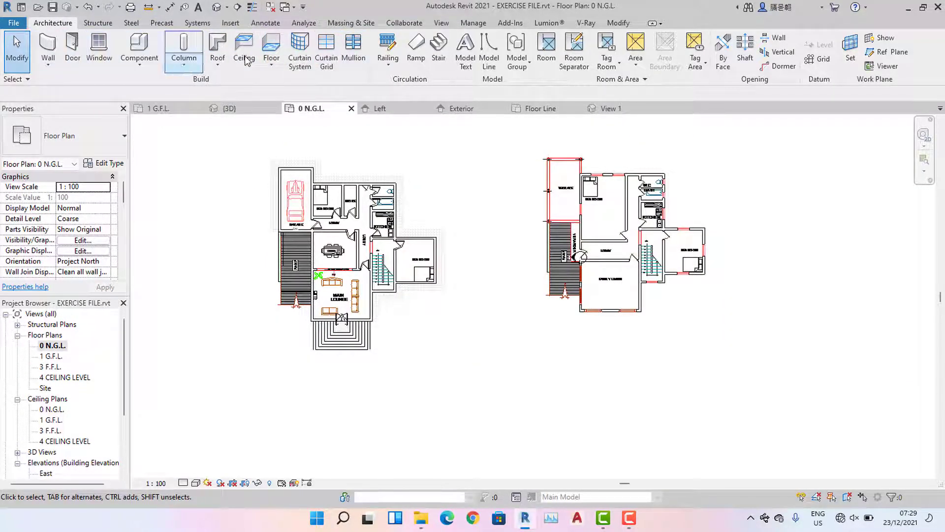
pyautogui.click(269, 47)
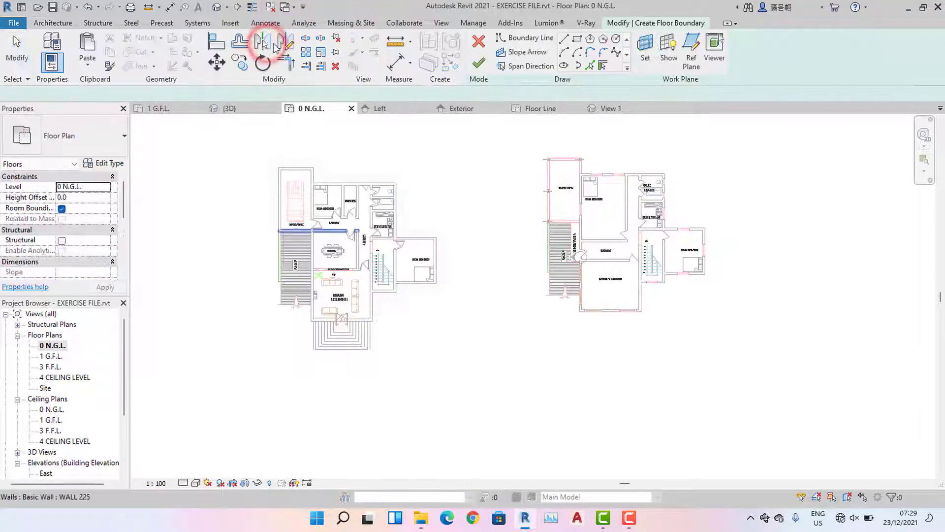
pyautogui.click(577, 40)
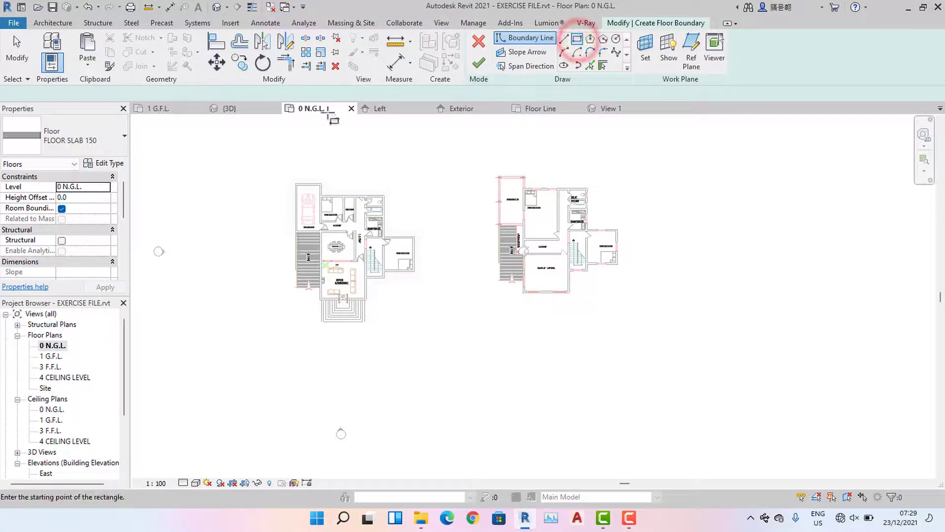
pyautogui.click(222, 143)
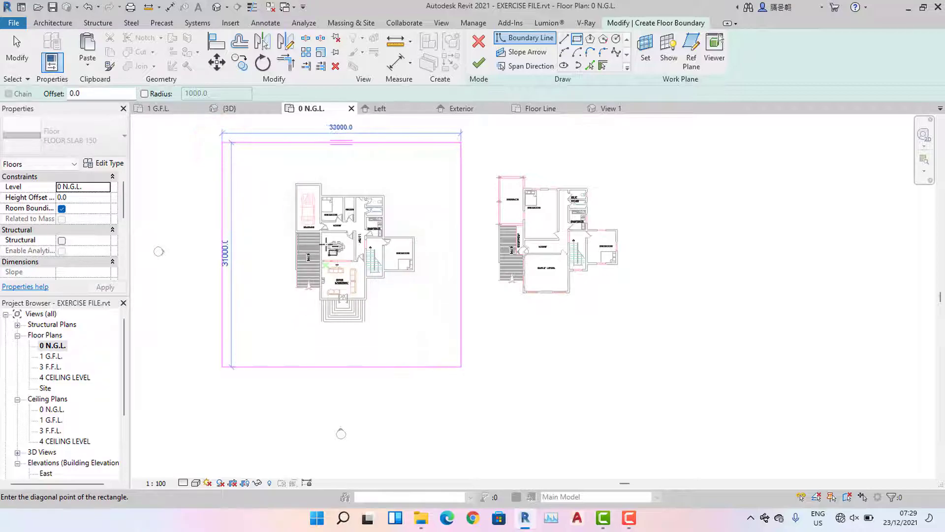
pyautogui.click(477, 395)
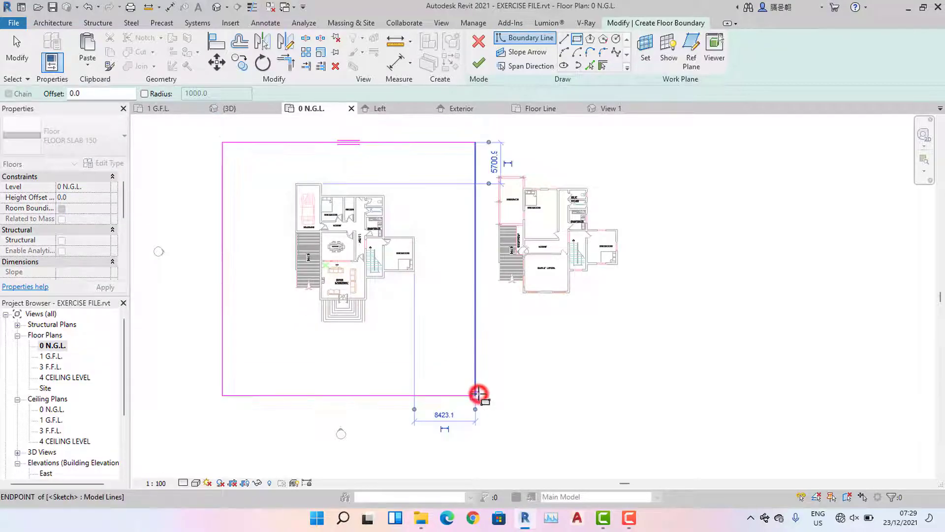
pyautogui.press('Escape')
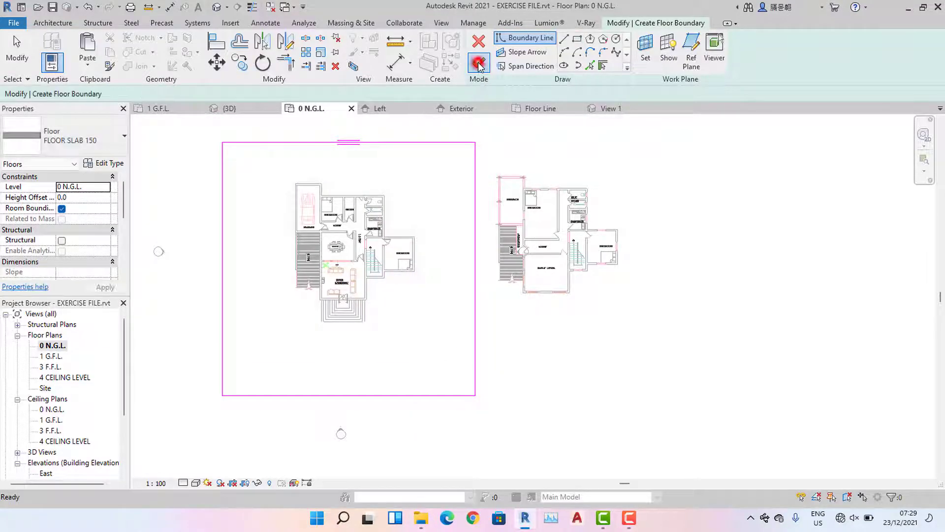
pyautogui.click(479, 63)
# Duplicate the new floor's type FLOOR SLAB 150 under the name SITE
pyautogui.click(101, 135)
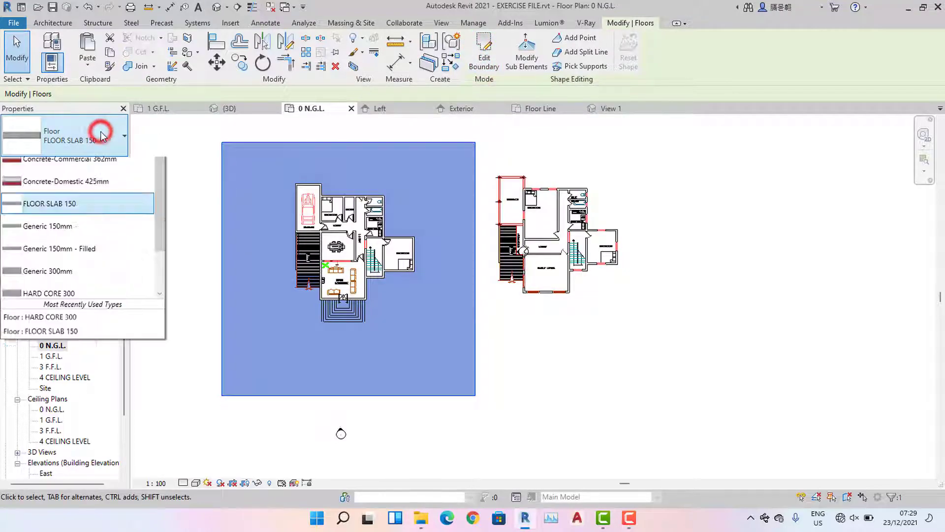
pyautogui.click(101, 135)
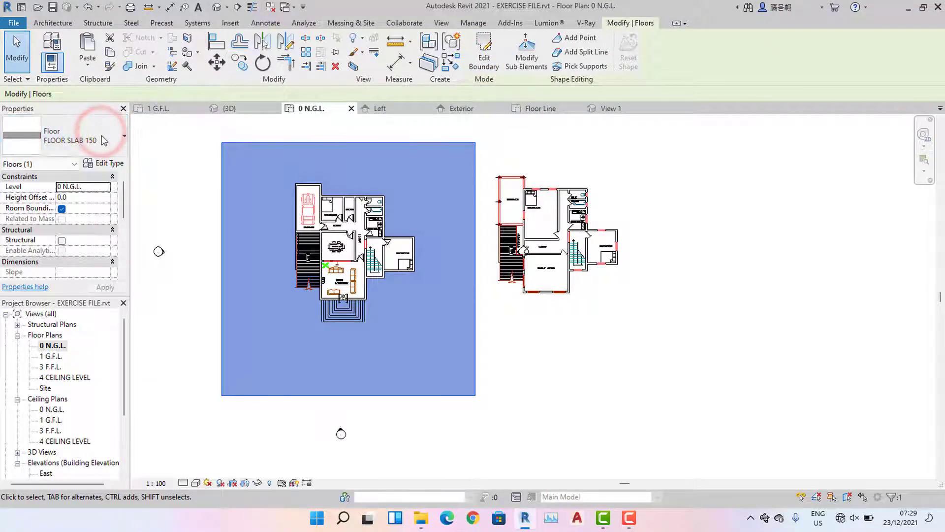
pyautogui.click(107, 165)
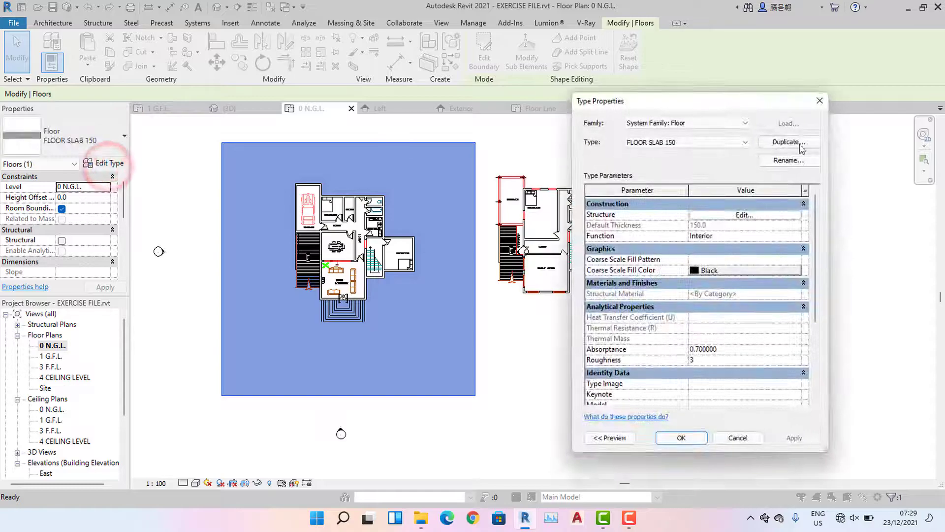
pyautogui.click(800, 142)
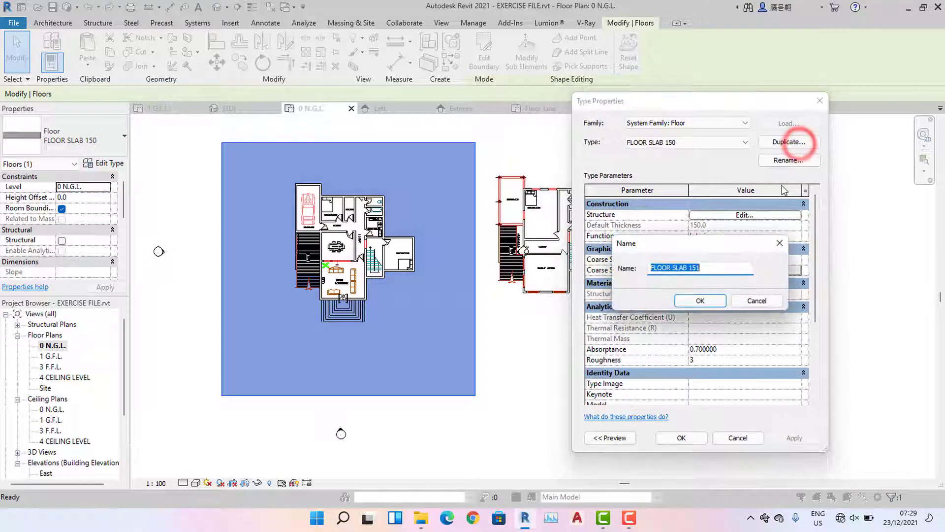
pyautogui.write('SITE')
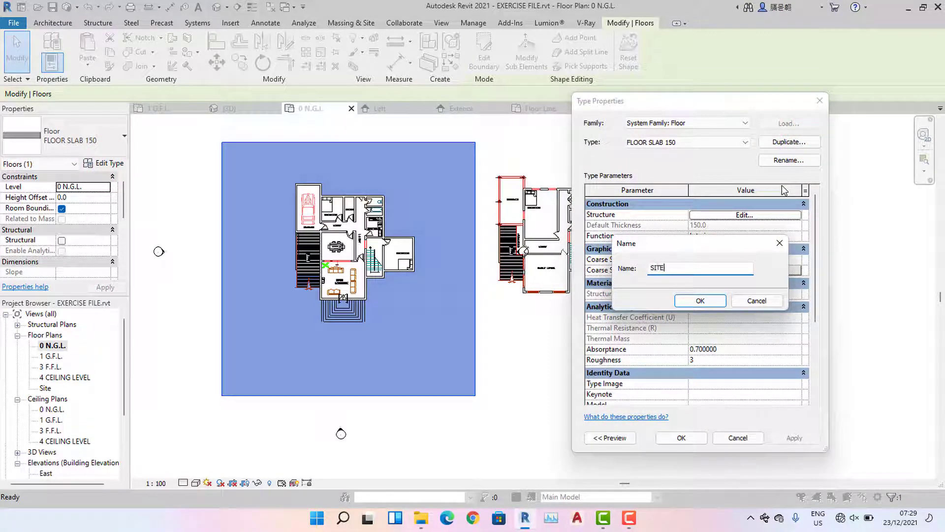
pyautogui.click(709, 302)
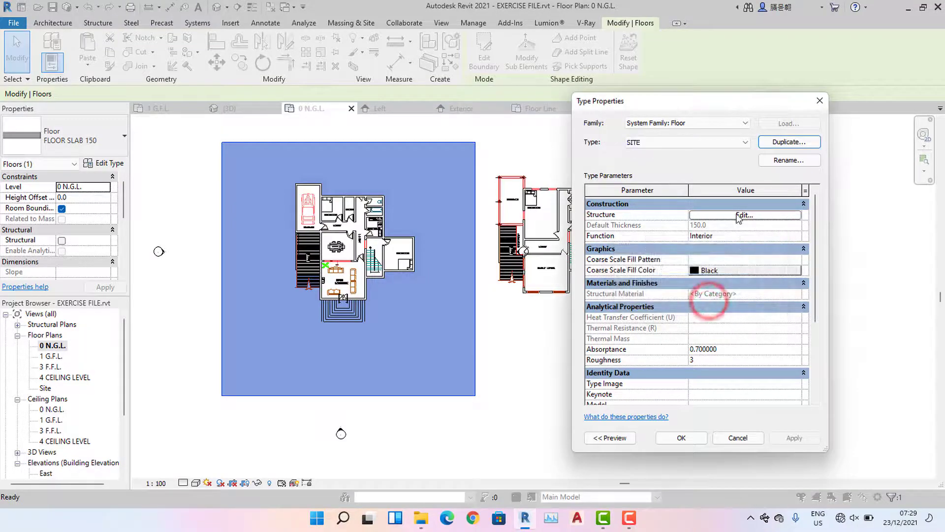
# Set the SITE floor type's structure layer thickness to 2, apply the type, and deselect the floor
pyautogui.click(736, 215)
pyautogui.click(710, 240)
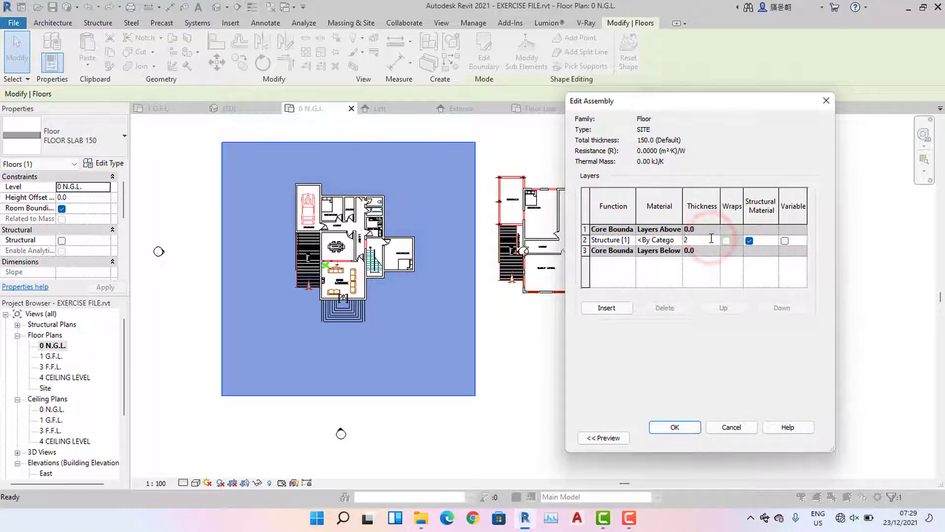
pyautogui.click(681, 427)
pyautogui.click(676, 436)
pyautogui.click(589, 411)
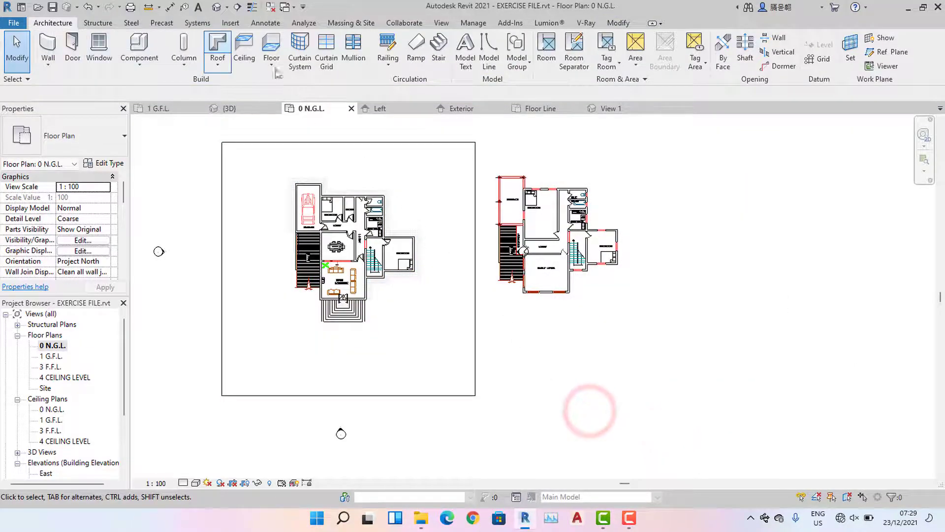
# Examine how the ramp meets the site floor and the garage in the 3D view
pyautogui.click(218, 8)
pyautogui.keyDown('shift'); pyautogui.moveTo(493, 375); pyautogui.dragTo(640, 345, button='middle'); pyautogui.keyUp('shift')
pyautogui.moveTo(690, 375)
pyautogui.mouseDown(button='middle')
pyautogui.moveTo(459, 272)
pyautogui.moveTo(497, 298)
pyautogui.moveTo(562, 293)
pyautogui.mouseUp(button='middle')
pyautogui.moveTo(512, 315); pyautogui.dragTo(560, 295, button='middle')
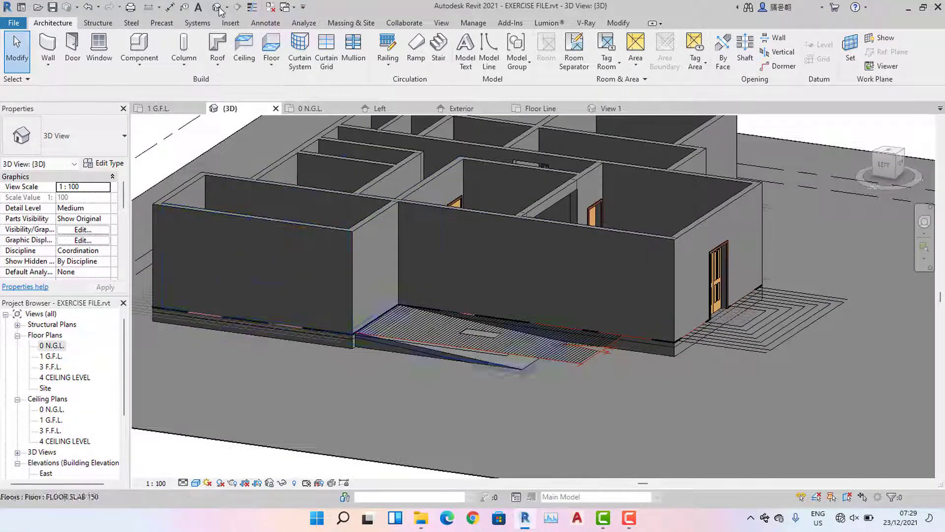
pyautogui.scroll(5, 385, 318)
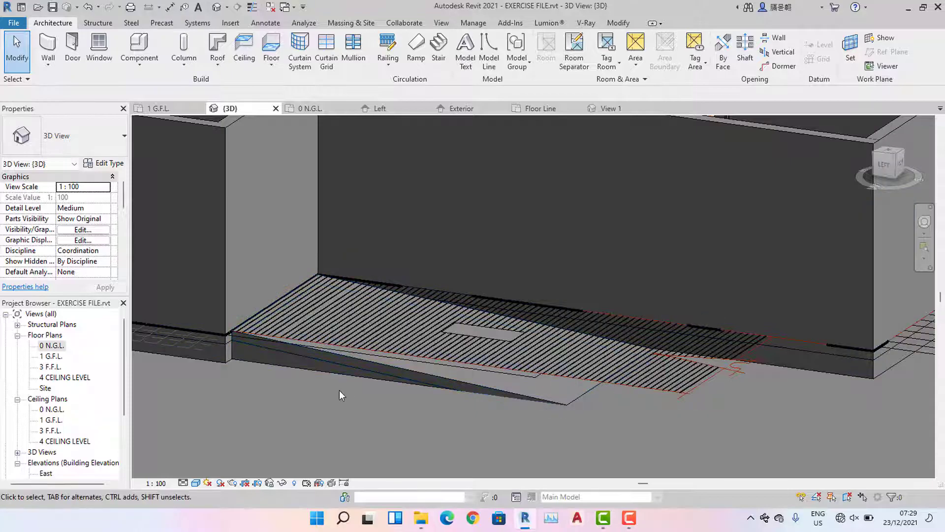
pyautogui.scroll(-5, 338, 391)
pyautogui.keyDown('shift'); pyautogui.moveTo(339, 391); pyautogui.dragTo(56, 360, button='middle'); pyautogui.keyUp('shift')
# Display the 1 G.F.L. floor plan in Wireframe style around the garage and ramp
pyautogui.click(55, 357)
pyautogui.click(63, 356)
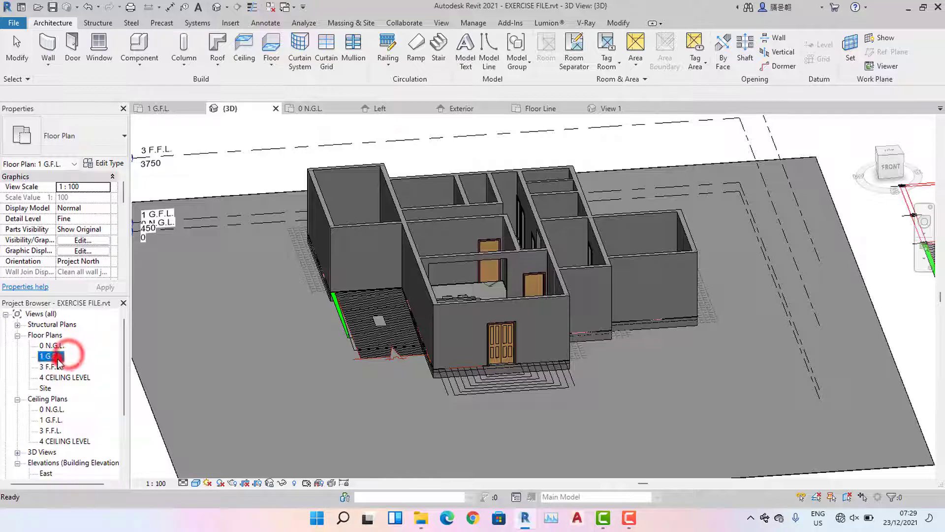
pyautogui.scroll(5, 453, 281)
pyautogui.scroll(-4, 453, 281)
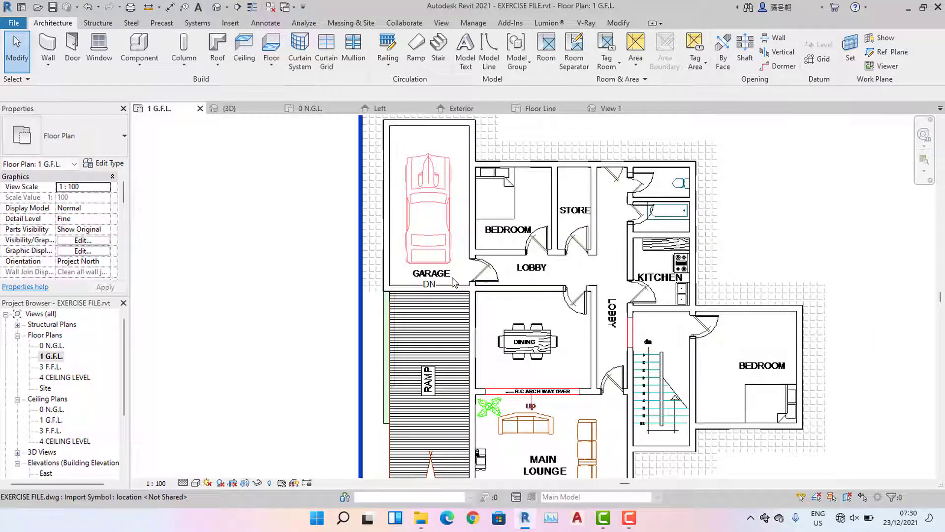
pyautogui.scroll(3, 454, 281)
pyautogui.click(195, 482)
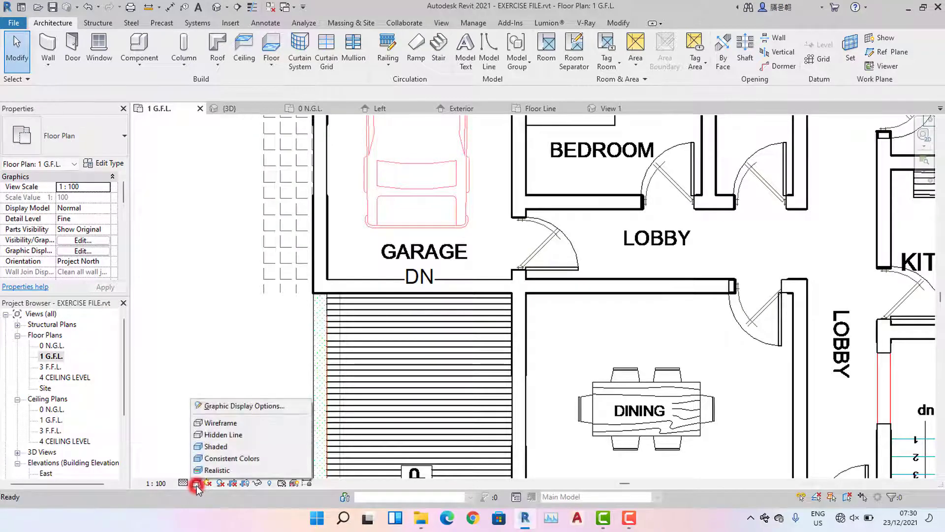
pyautogui.click(219, 424)
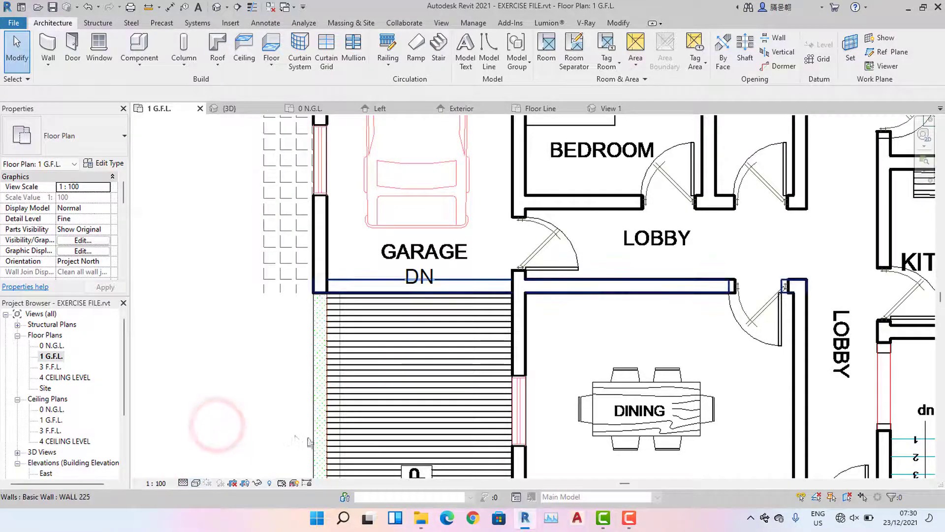
pyautogui.scroll(2, 433, 459)
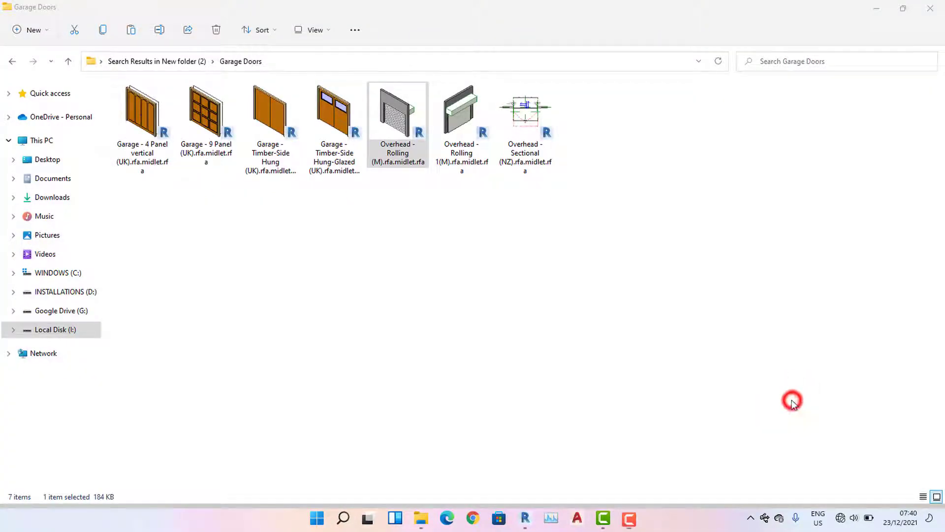
# Open the Overhead - Rolling (M) garage door family, upgrade it, and load it into the project, overwriting the existing version
pyautogui.doubleClick(401, 144)
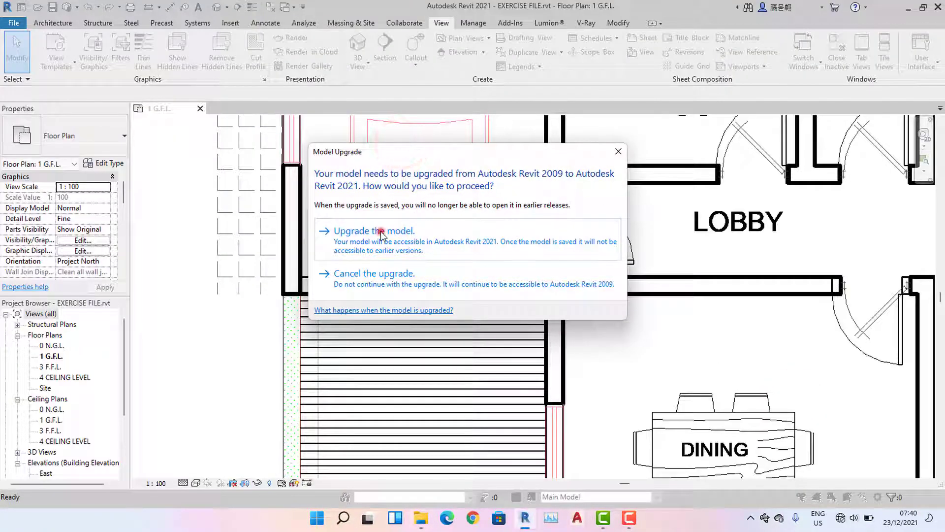
pyautogui.click(381, 231)
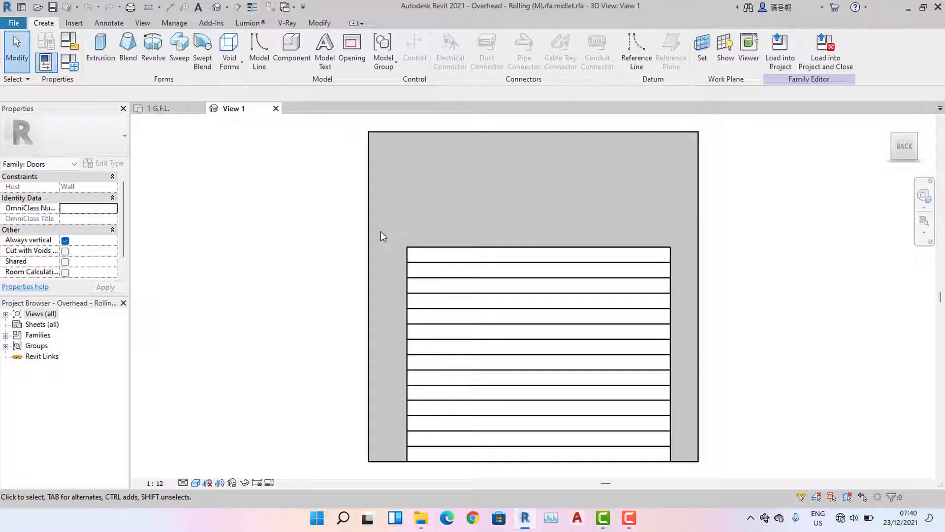
pyautogui.click(776, 60)
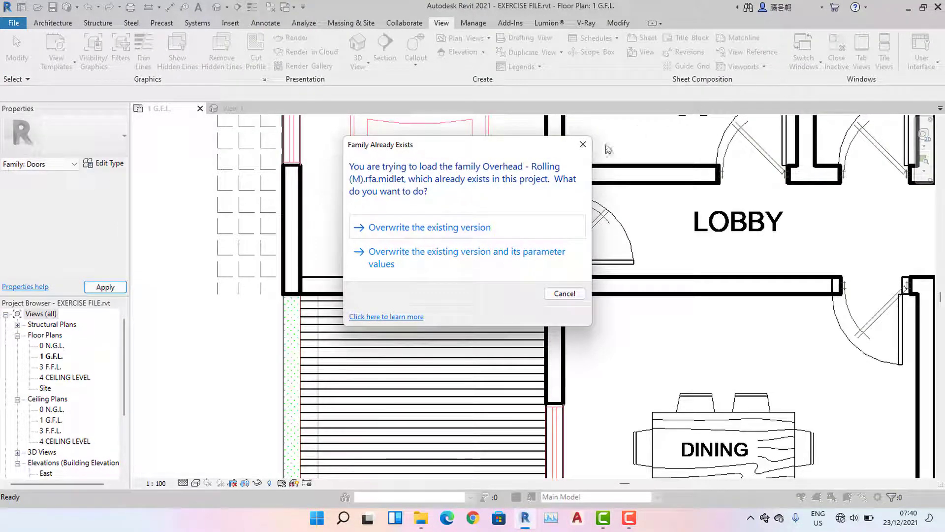
pyautogui.click(437, 230)
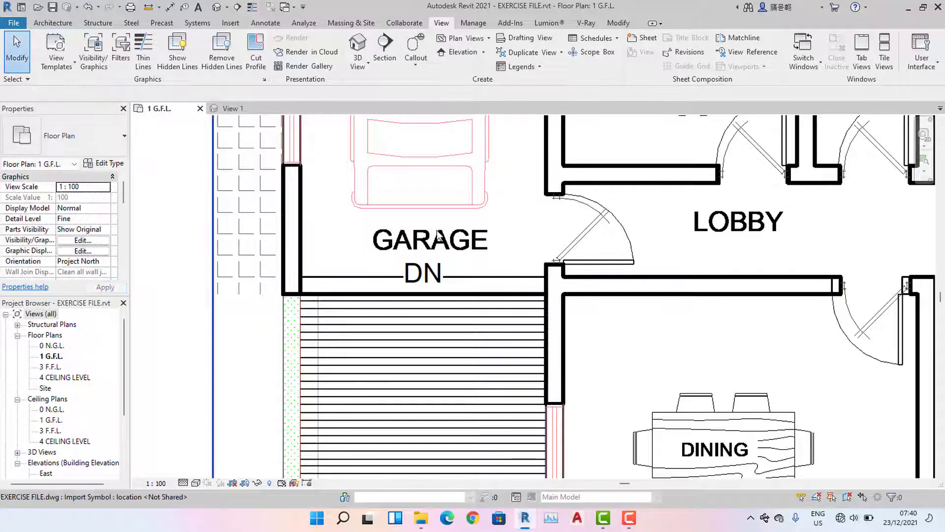
# Start a door of type Overhead - Rolling 2435 x 1981mm with the type height set to 2700 and width to 3150
pyautogui.click(48, 25)
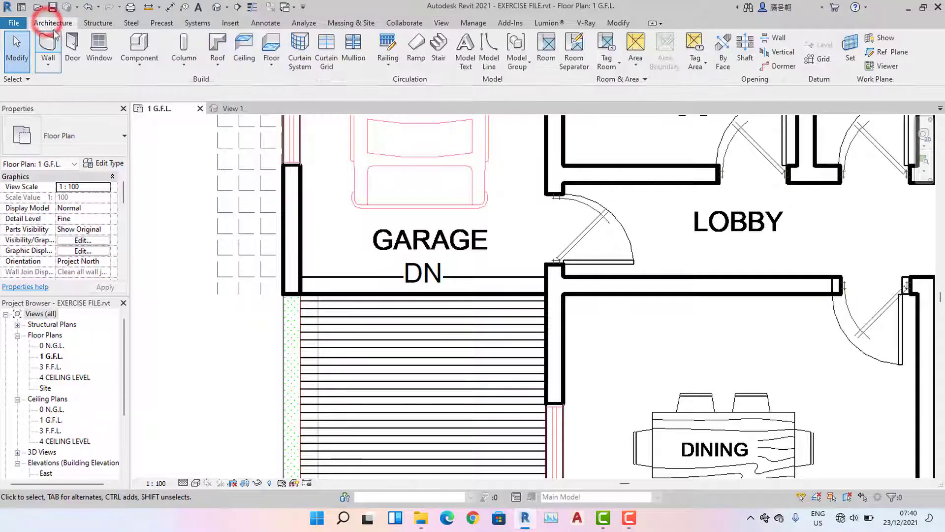
pyautogui.click(66, 50)
pyautogui.click(97, 168)
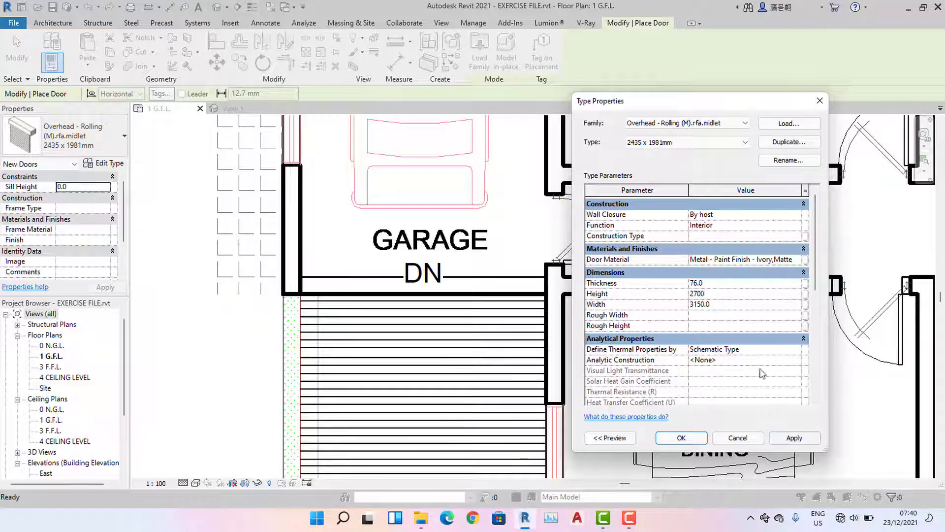
pyautogui.click(681, 438)
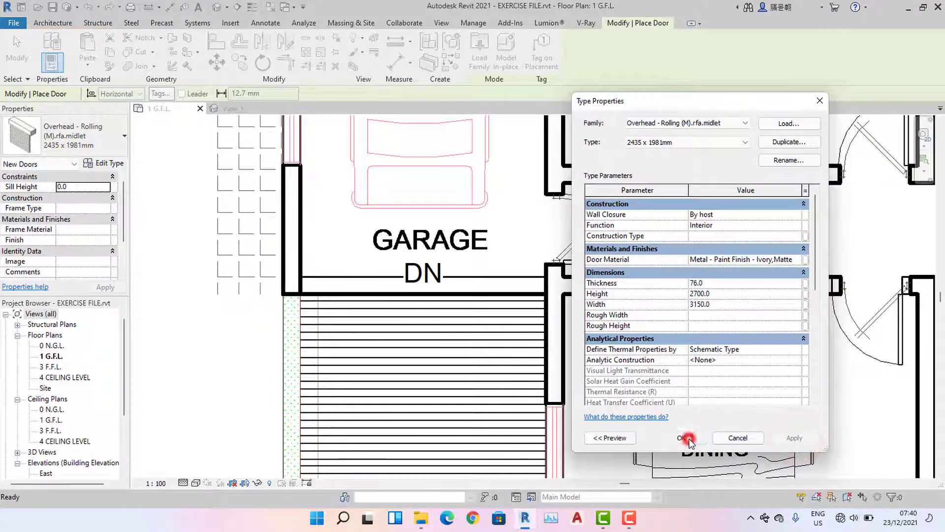
# Place the rolling door in the garage wall at the head of the ramp and open the 3D view
pyautogui.click(426, 291)
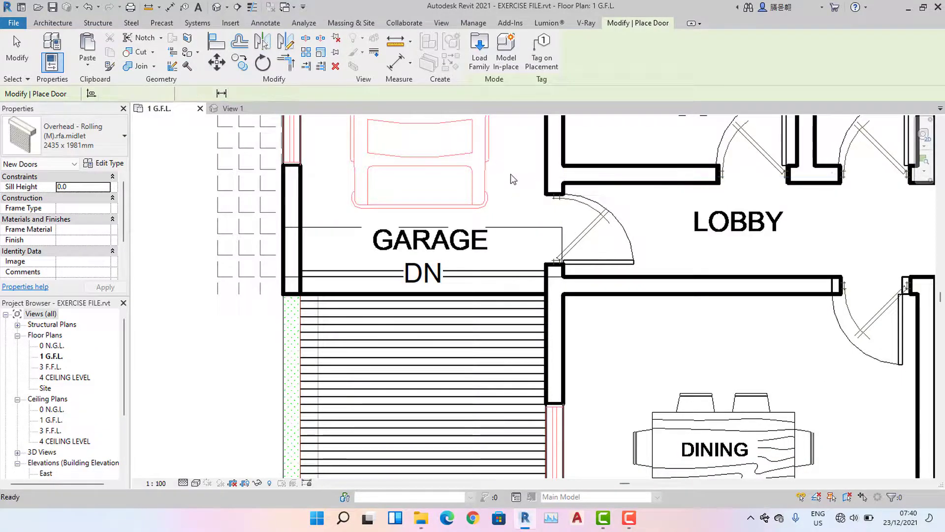
pyautogui.press('Escape')
pyautogui.press('Escape')
pyautogui.click(215, 8)
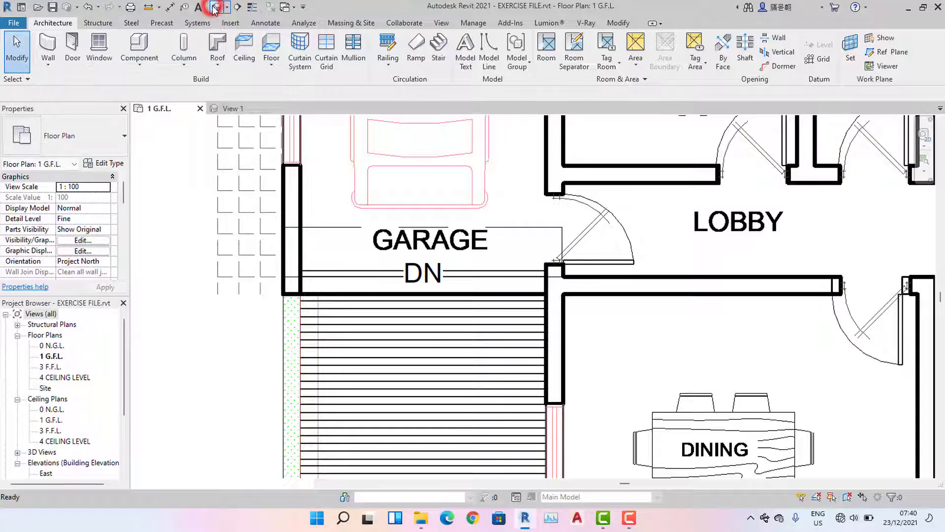
# Examine the rolling garage door and ramp in the 3D view and return to the 1 G.F.L. floor plan
pyautogui.keyDown('shift'); pyautogui.moveTo(443, 315); pyautogui.dragTo(374, 296, button='middle'); pyautogui.keyUp('shift')
pyautogui.scroll(4, 443, 315)
pyautogui.moveTo(443, 296)
pyautogui.keyDown('shift'); pyautogui.mouseDown(button='middle')
pyautogui.moveTo(424, 340)
pyautogui.moveTo(384, 344)
pyautogui.moveTo(636, 295)
pyautogui.moveTo(436, 353)
pyautogui.mouseUp(button='middle'); pyautogui.keyUp('shift')
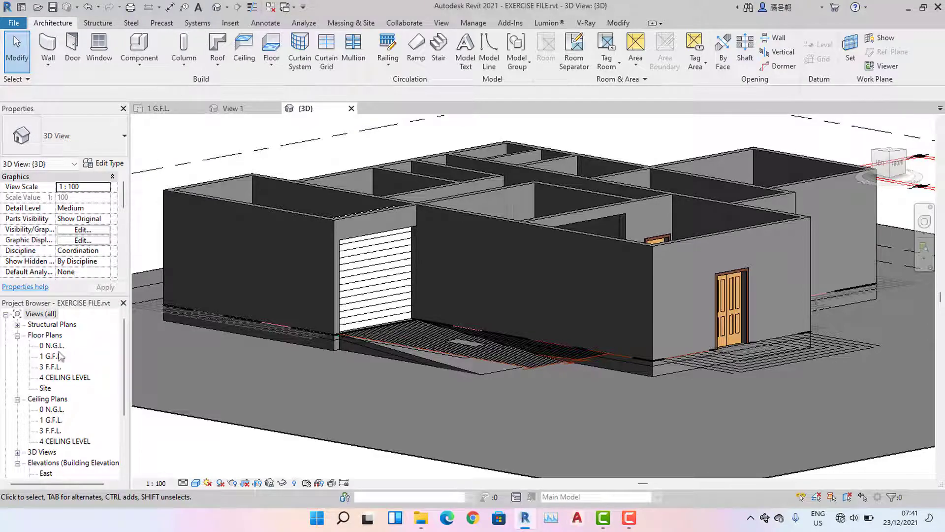
pyautogui.doubleClick(56, 357)
pyautogui.scroll(-5, 315, 296)
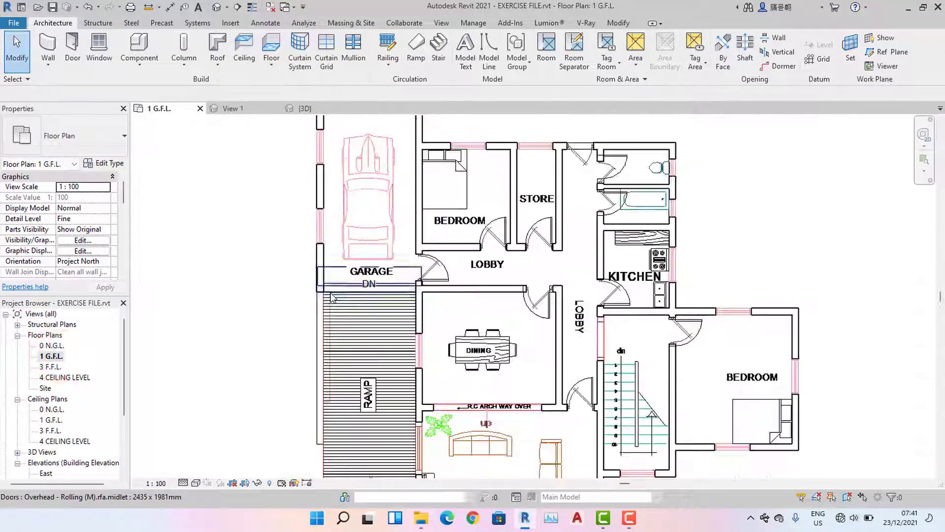
pyautogui.press('d')
pyautogui.press('i')
pyautogui.press('Escape')
pyautogui.press('Escape')
# Start placing a window and switch to File Explorer to open the WINDOWS folder inside ALL REVIT > ALL COMPONENTS
pyautogui.click(52, 22)
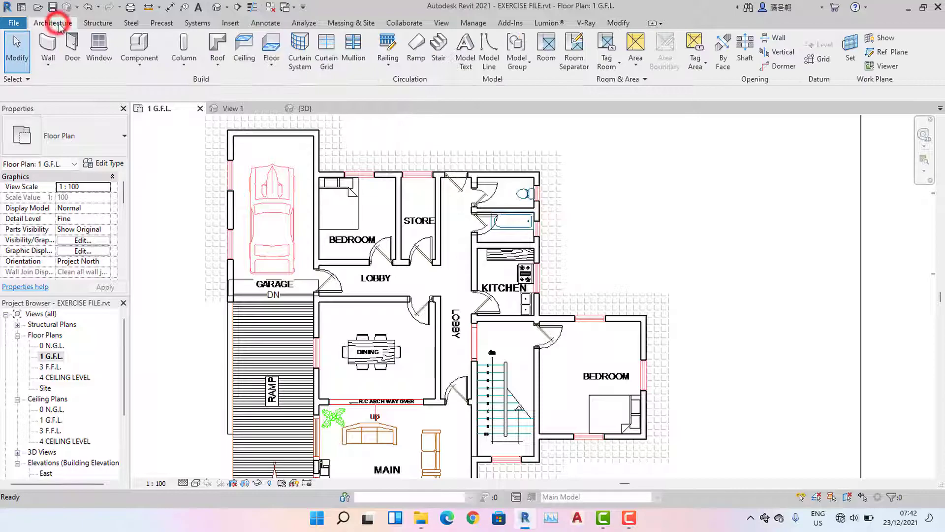
pyautogui.click(105, 45)
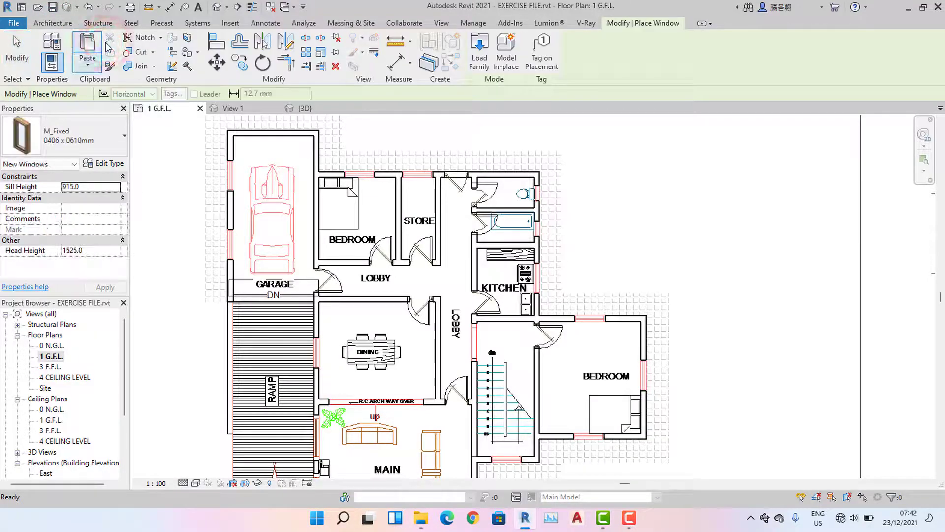
pyautogui.click(428, 519)
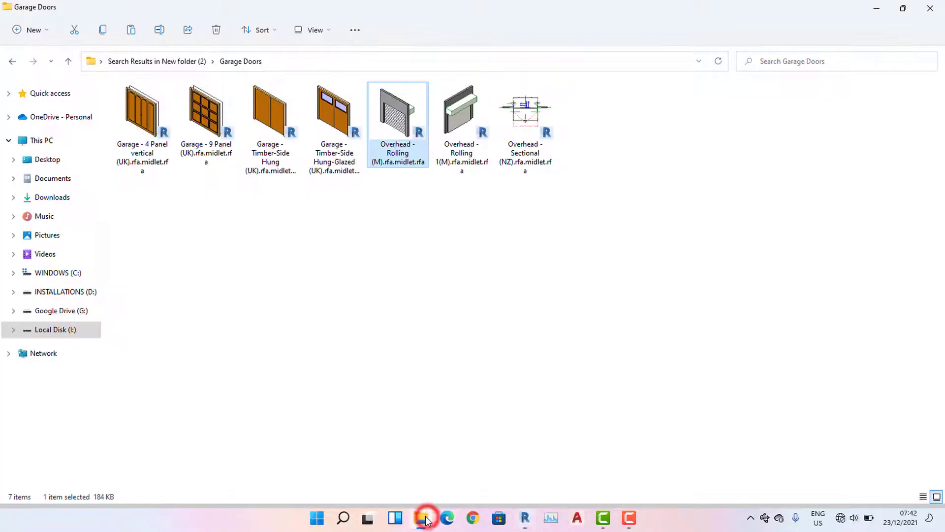
pyautogui.click(13, 62)
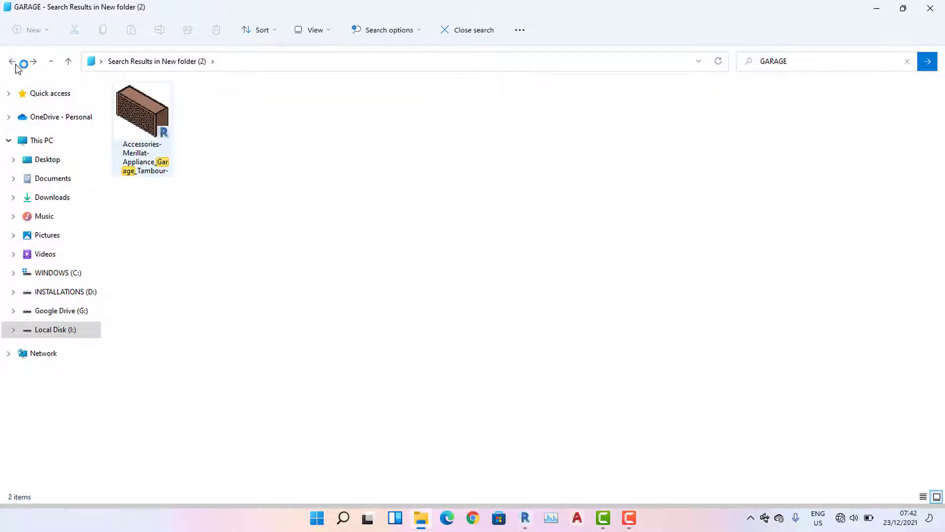
pyautogui.click(15, 65)
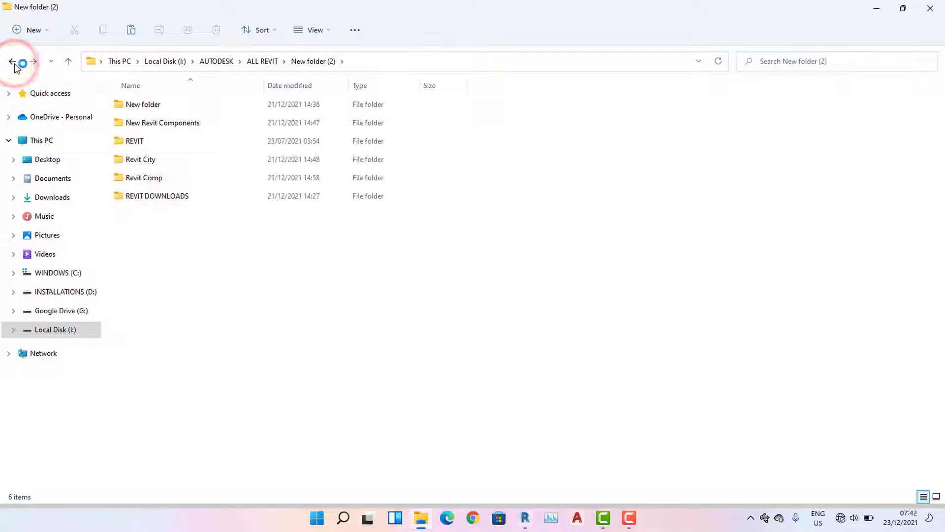
pyautogui.click(259, 63)
pyautogui.doubleClick(170, 105)
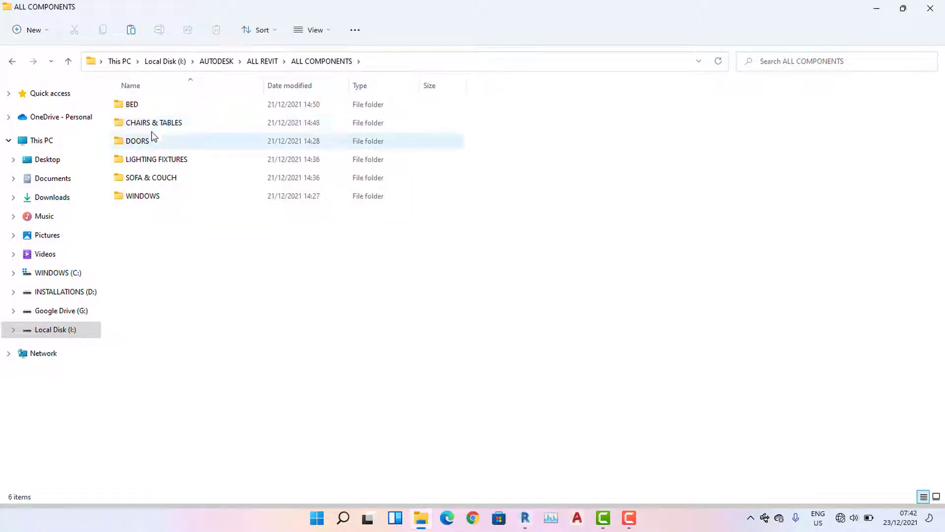
pyautogui.doubleClick(141, 194)
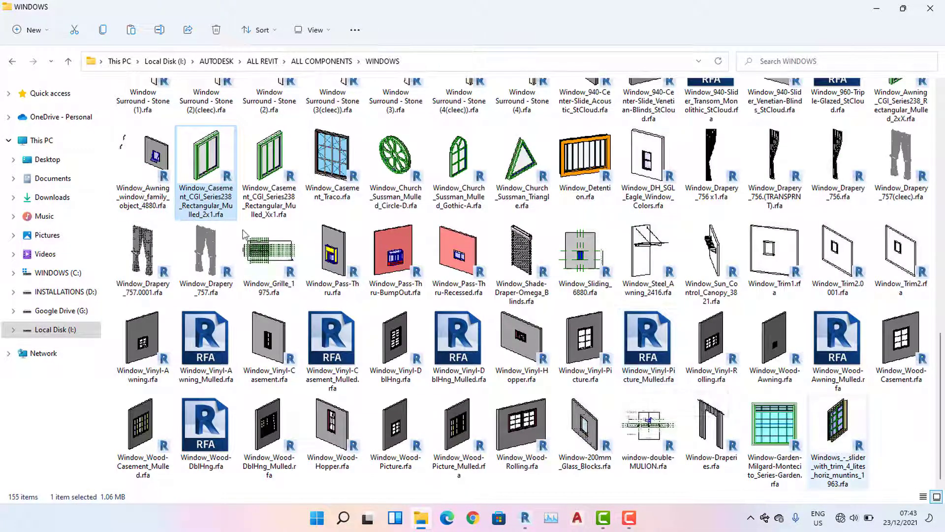
# Open the family Windows_-_slider_with_trim_4_lites_horiz_muntins_1963.rfa, upgrade it to Revit 2021, and load it into the house project
pyautogui.doubleClick(839, 447)
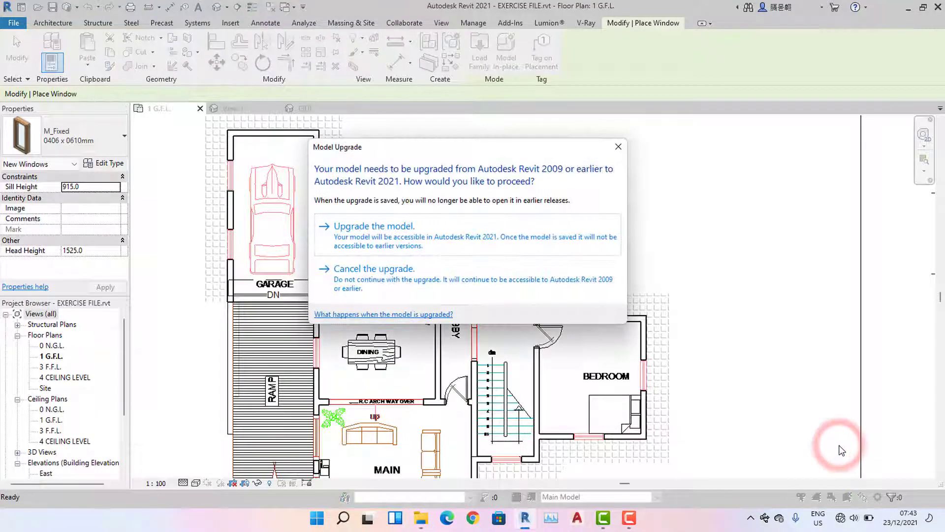
pyautogui.click(392, 244)
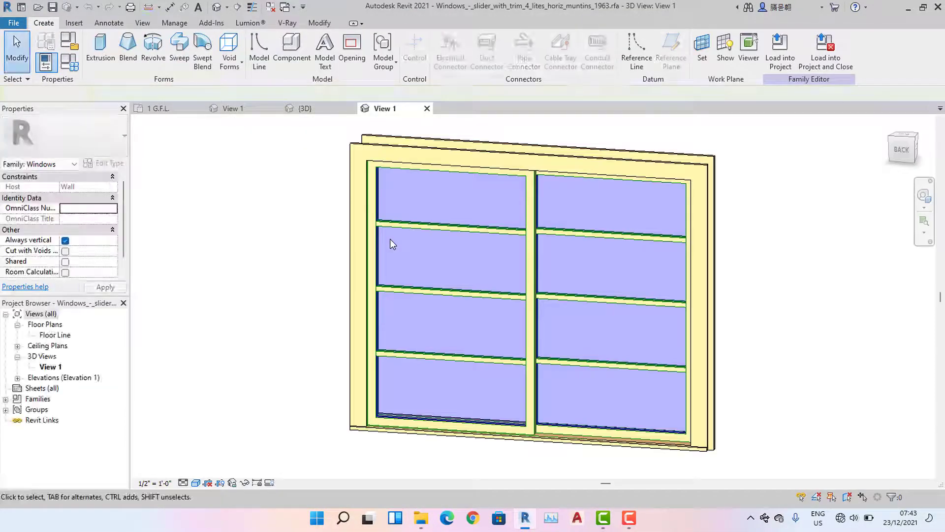
pyautogui.moveTo(390, 239)
pyautogui.keyDown('shift'); pyautogui.mouseDown(button='middle')
pyautogui.moveTo(398, 247)
pyautogui.moveTo(391, 243)
pyautogui.mouseUp(button='middle'); pyautogui.keyUp('shift')
pyautogui.click(780, 46)
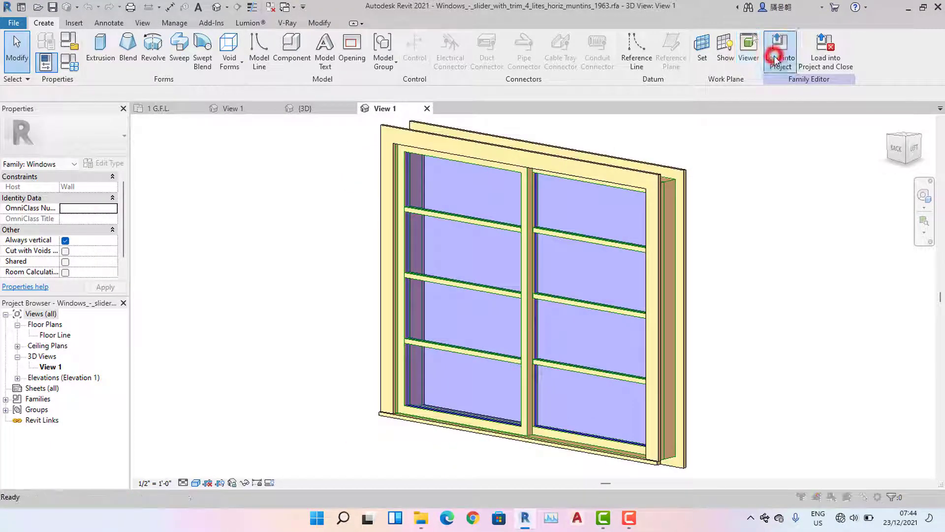
pyautogui.click(456, 349)
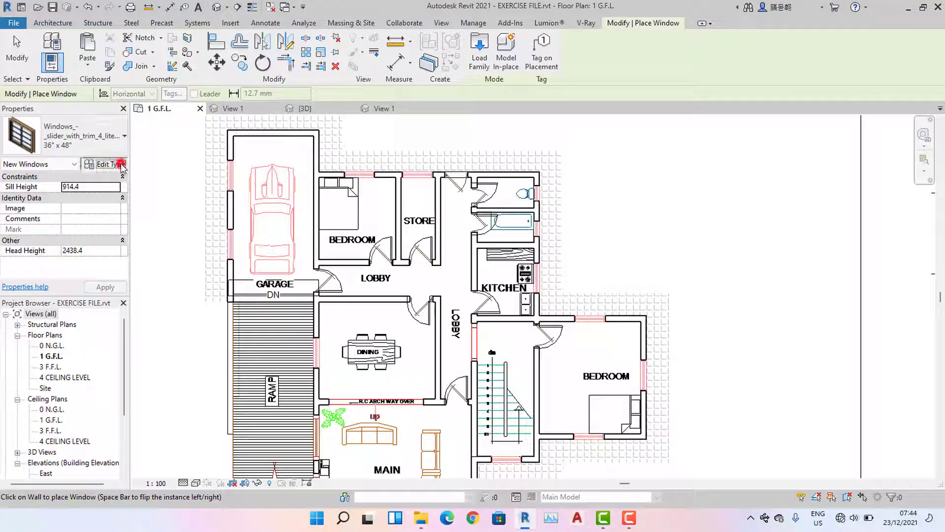
# Duplicate the slider window type 36" x 48" as WINDOW 1200 with height and width set to 1200
pyautogui.click(121, 165)
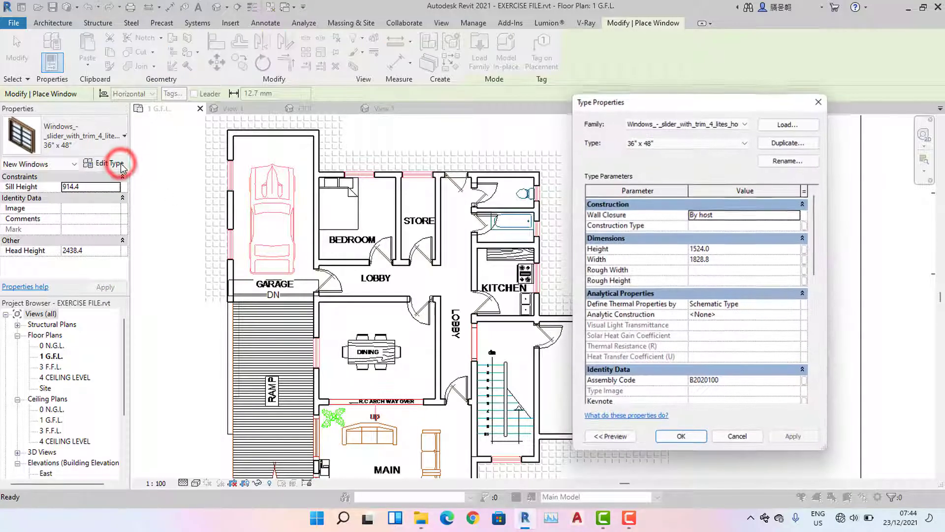
pyautogui.click(781, 143)
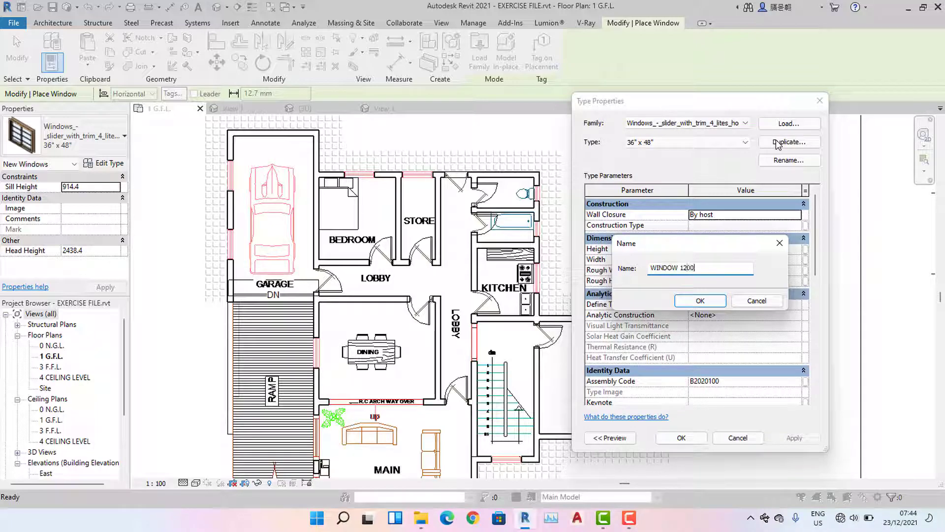
pyautogui.write('WINDOW 1200')
pyautogui.click(709, 299)
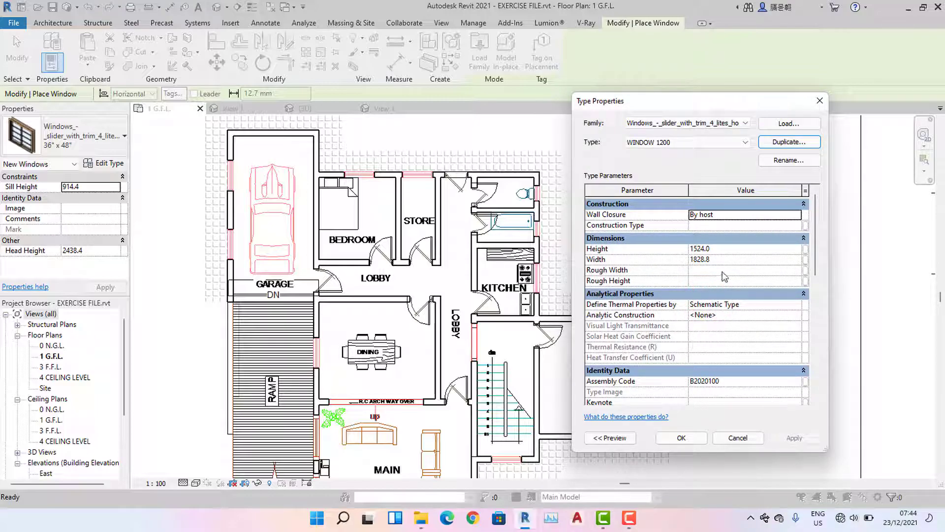
pyautogui.click(735, 249)
pyautogui.write('12')
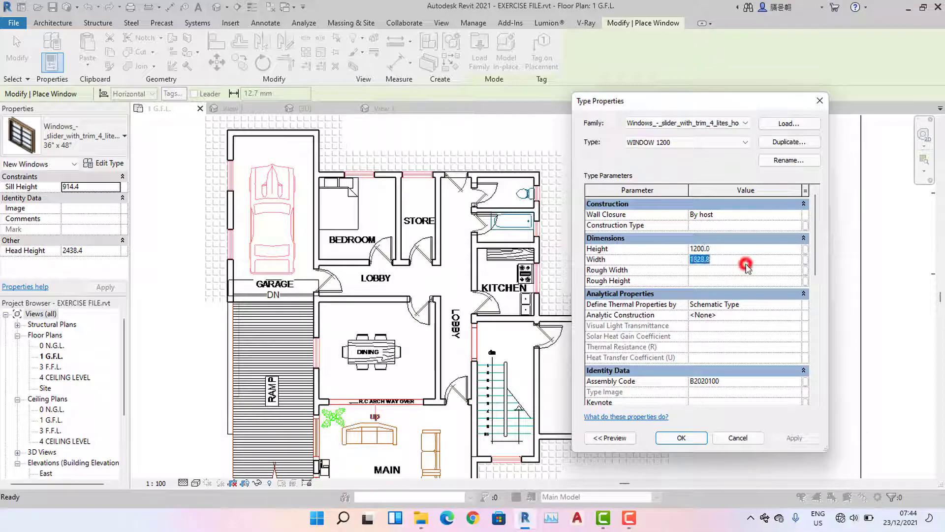
pyautogui.write('1200')
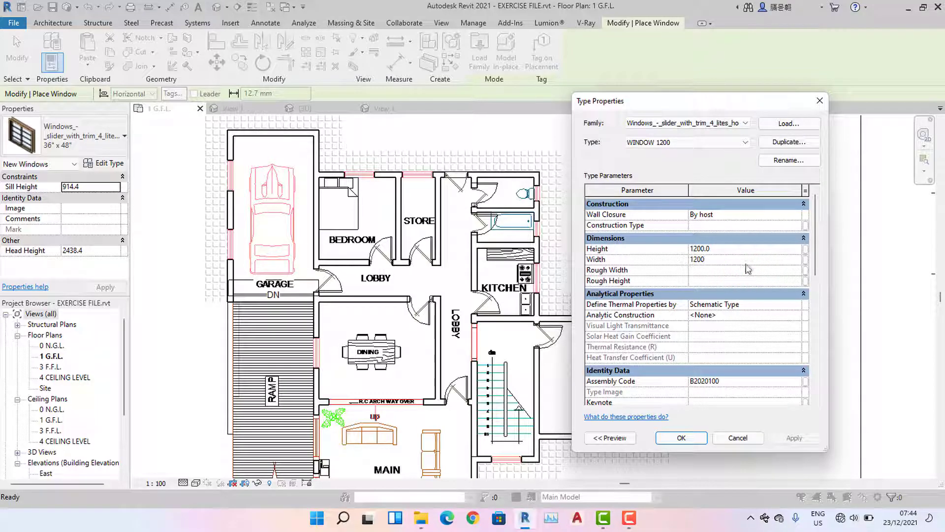
pyautogui.click(681, 438)
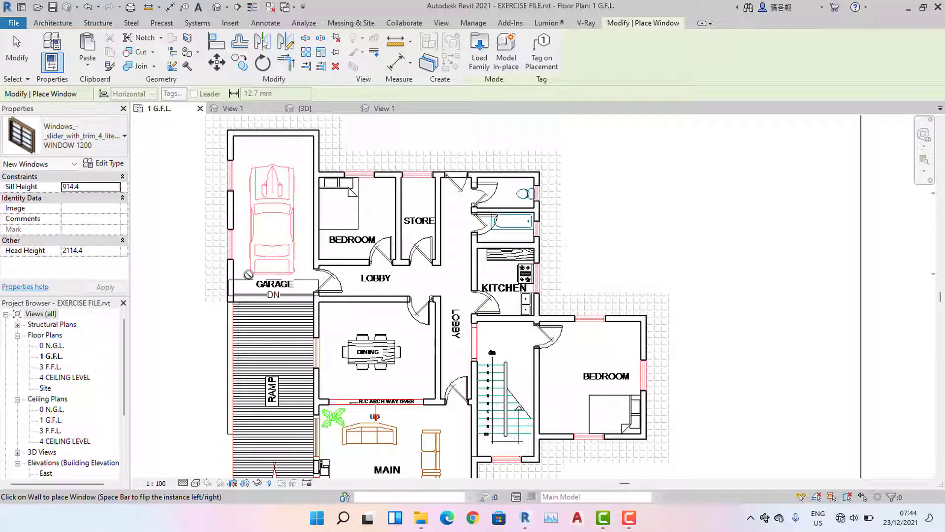
# Place WINDOW 1200 windows at both marked openings in the garage's west wall
pyautogui.scroll(4, 244, 191)
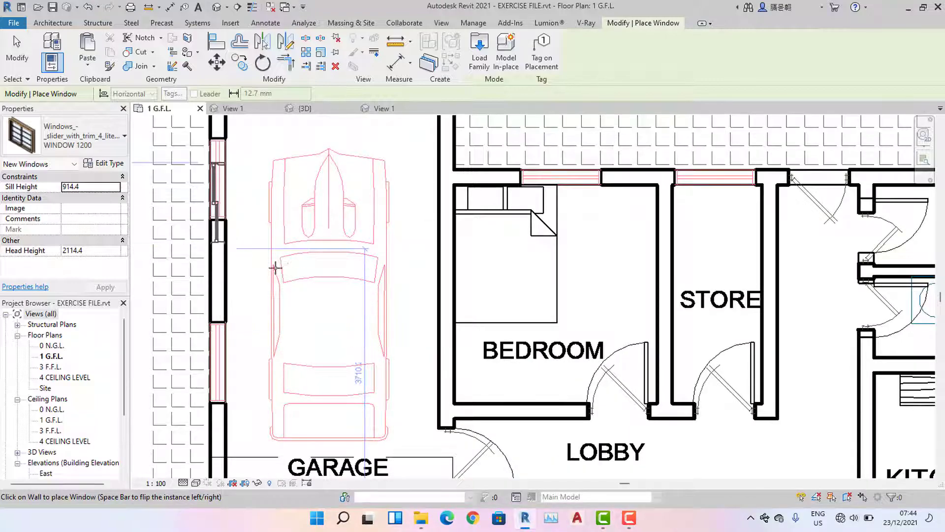
pyautogui.moveTo(217, 197); pyautogui.dragTo(268, 288, button='middle')
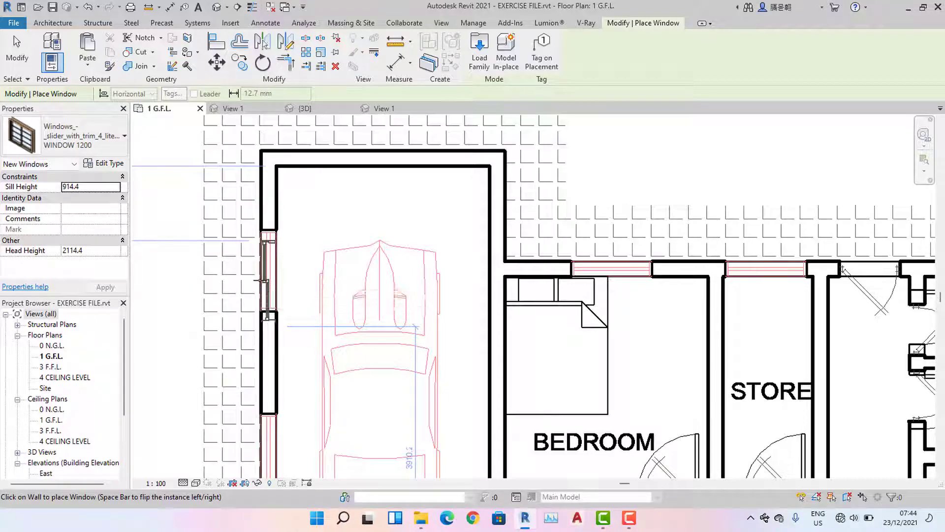
pyautogui.scroll(5, 266, 285)
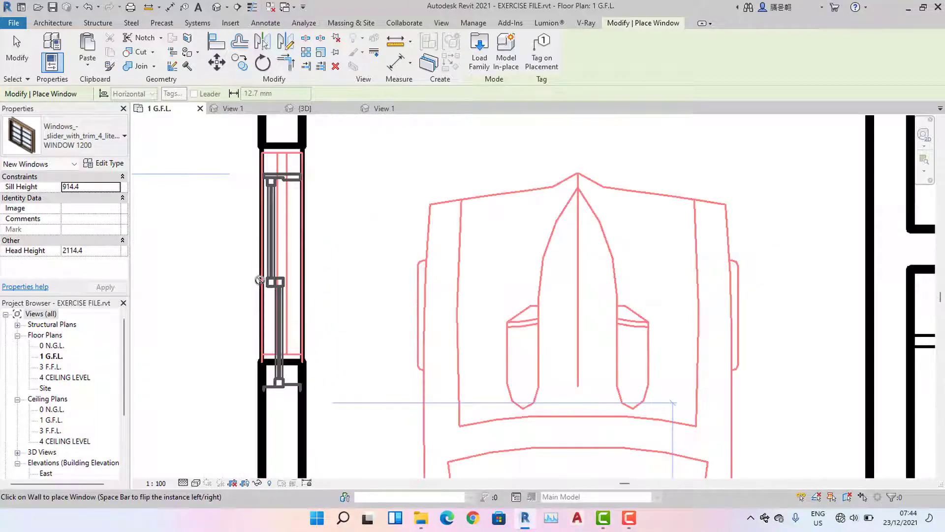
pyautogui.click(258, 250)
pyautogui.scroll(-5, 276, 261)
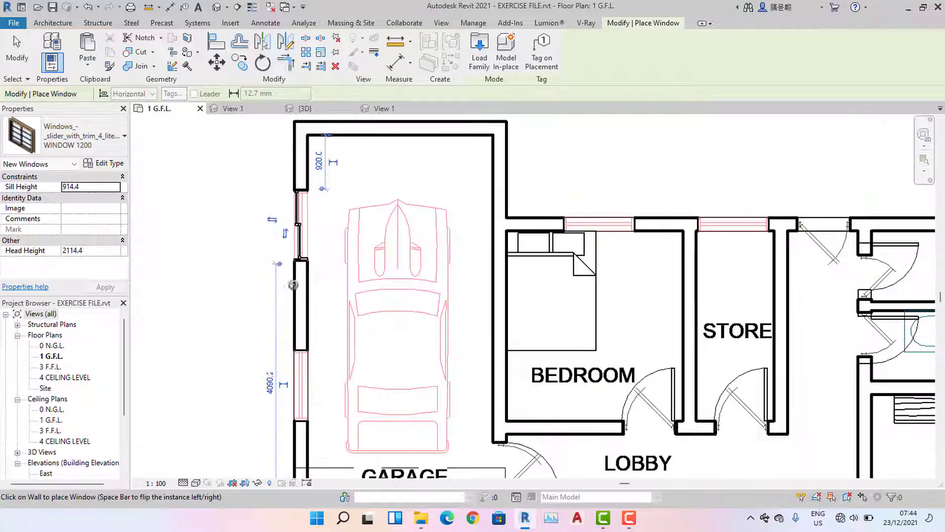
pyautogui.scroll(6, 303, 295)
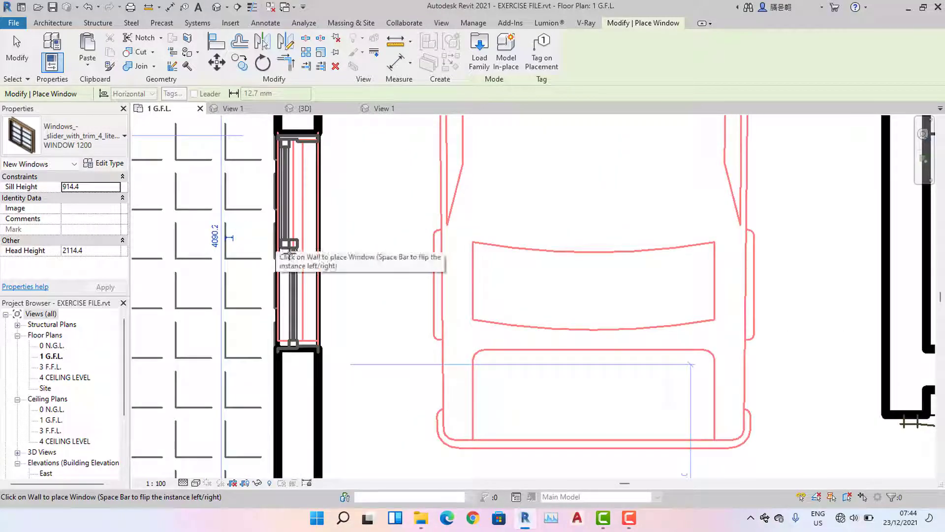
pyautogui.click(276, 246)
pyautogui.scroll(-5, 273, 246)
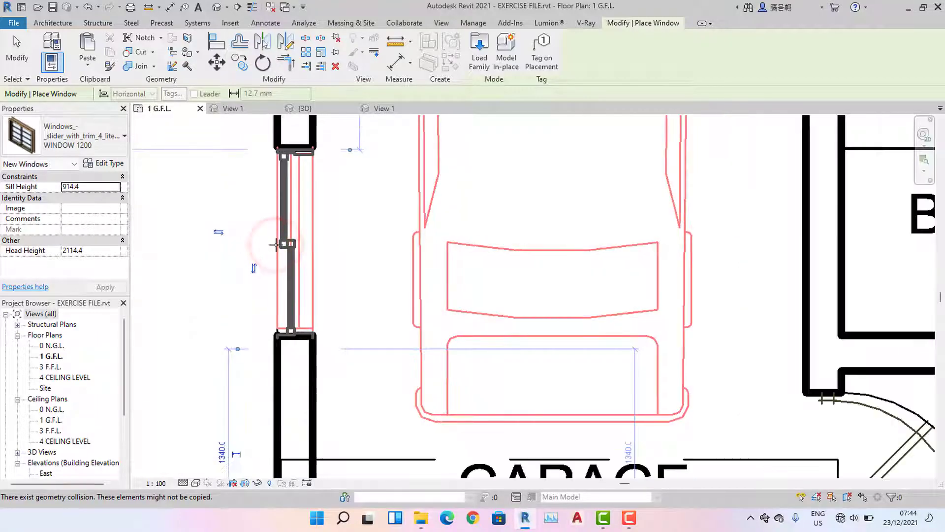
# Place a WINDOW 1200 window at the marked opening in the dining room wall facing the ramp
pyautogui.moveTo(386, 361); pyautogui.dragTo(386, 297, button='middle')
pyautogui.scroll(6, 378, 290)
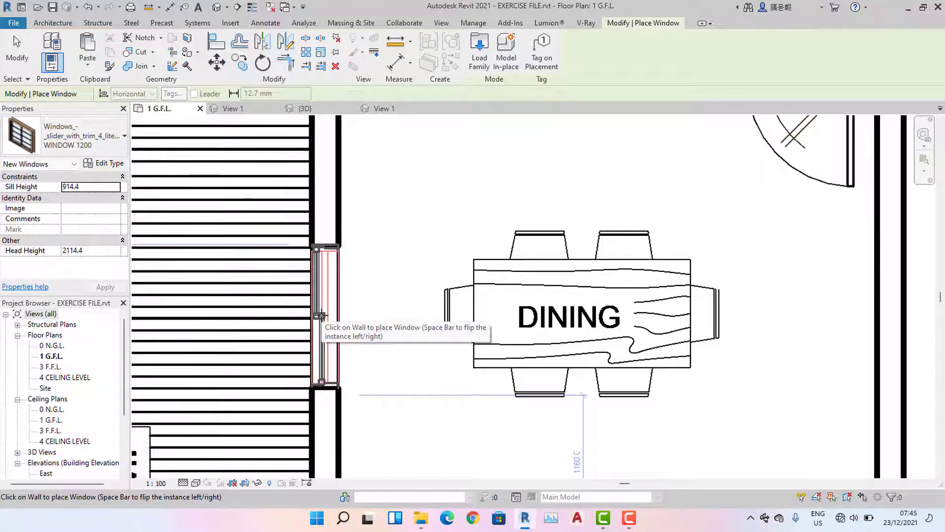
pyautogui.click(320, 315)
pyautogui.scroll(-6, 345, 276)
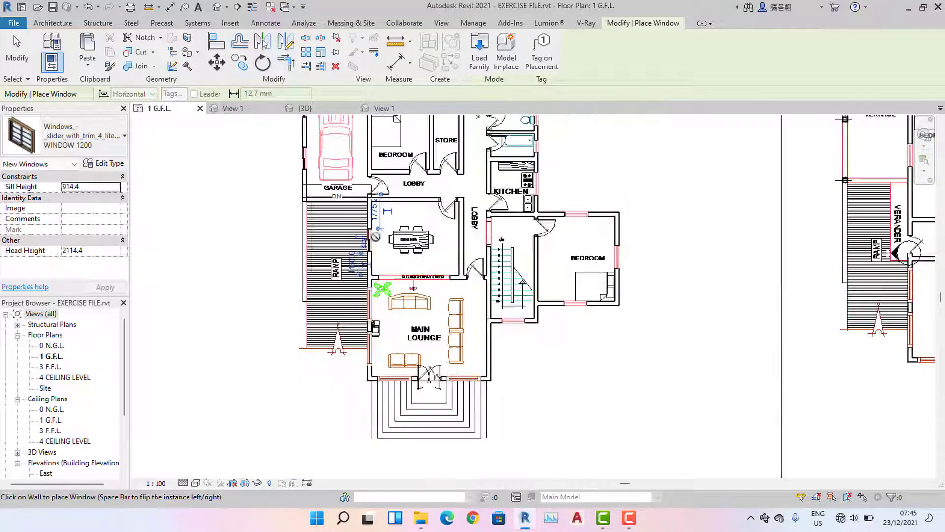
# Place WINDOW 1200 windows at the marked openings in the south walls of the staircase and the adjacent bedroom
pyautogui.scroll(10, 375, 237)
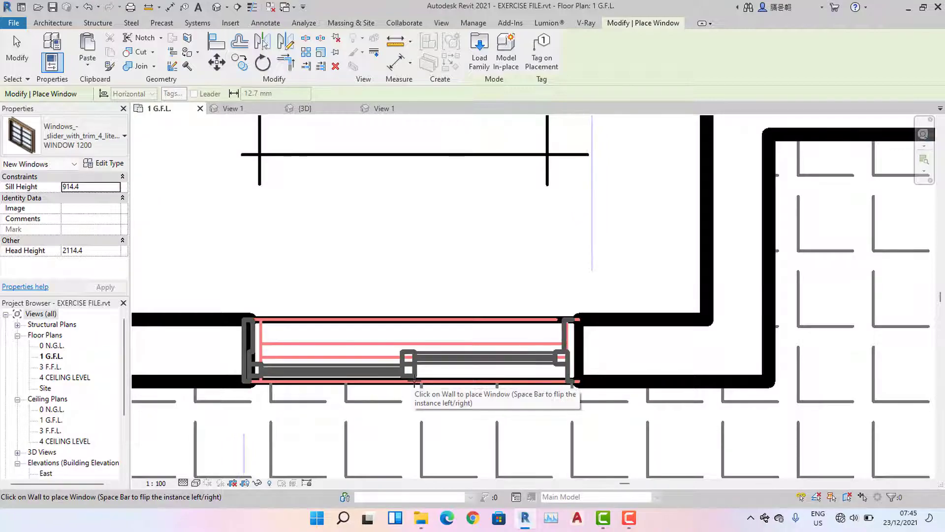
pyautogui.click(414, 381)
pyautogui.scroll(-5, 414, 381)
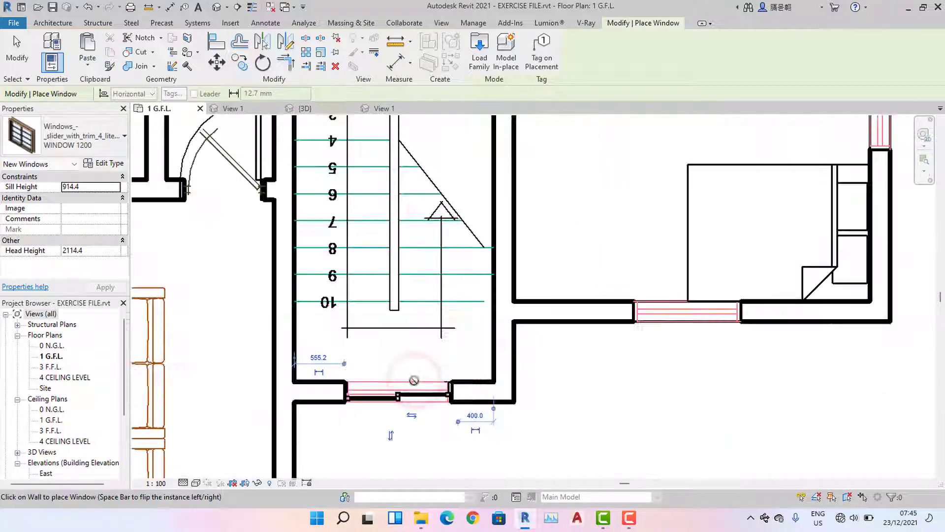
pyautogui.scroll(3, 414, 380)
pyautogui.scroll(3, 456, 439)
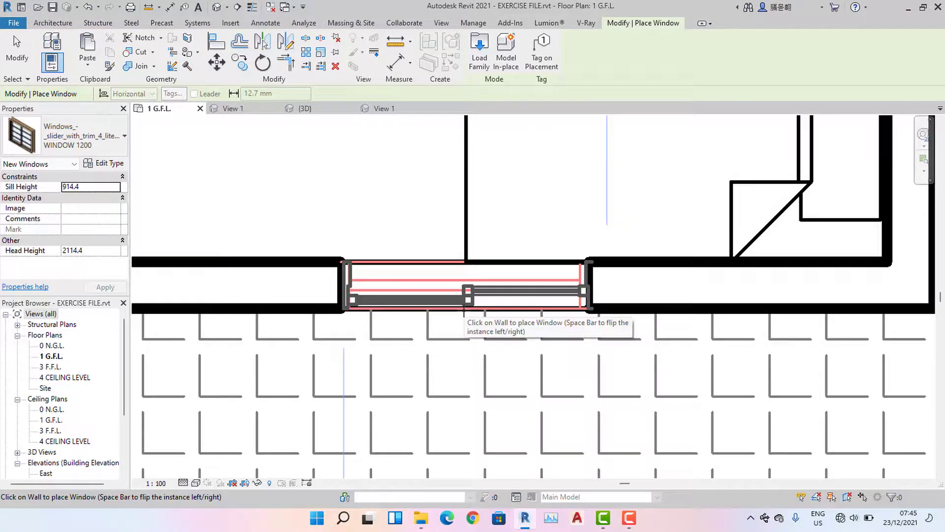
pyautogui.click(461, 310)
pyautogui.scroll(-4, 465, 308)
# Place WINDOW 1200 windows at the marked openings in the east and north walls of the bedroom beside the staircase
pyautogui.moveTo(560, 235); pyautogui.dragTo(462, 334, button='middle')
pyautogui.scroll(3, 499, 272)
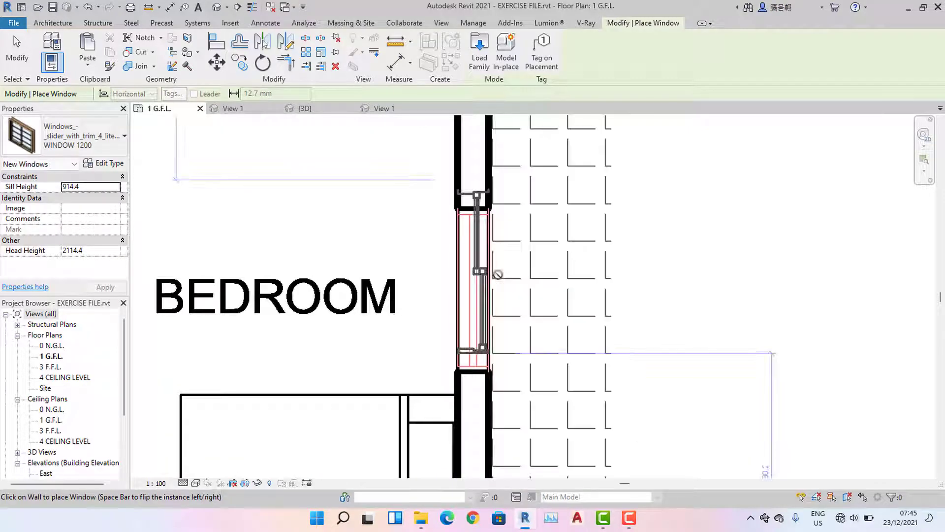
pyautogui.click(493, 289)
pyautogui.scroll(-4, 494, 289)
pyautogui.moveTo(494, 289); pyautogui.dragTo(490, 350, button='middle')
pyautogui.scroll(4, 392, 260)
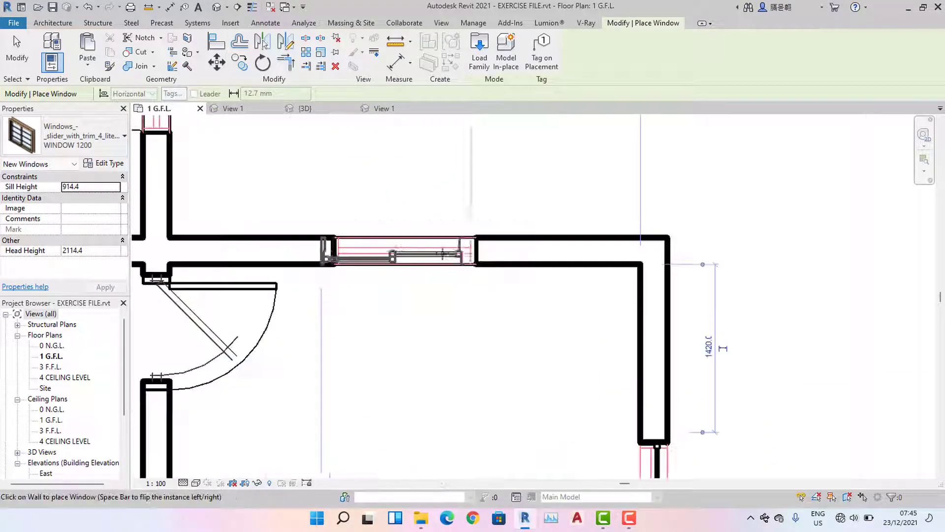
pyautogui.scroll(3, 393, 256)
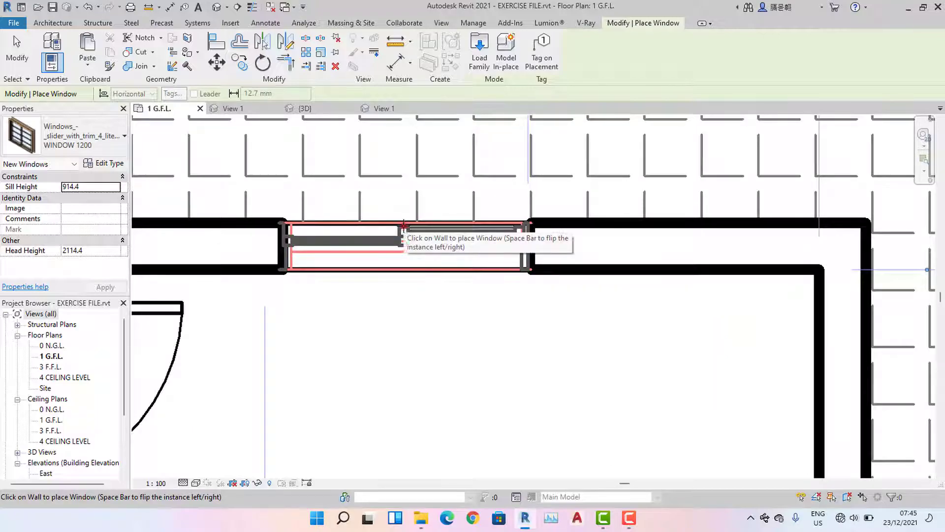
pyautogui.scroll(-4, 401, 224)
# Place a WINDOW 1200 window at the marked opening in the kitchen's outer wall beside the stove
pyautogui.scroll(-3, 453, 322)
pyautogui.scroll(6, 377, 325)
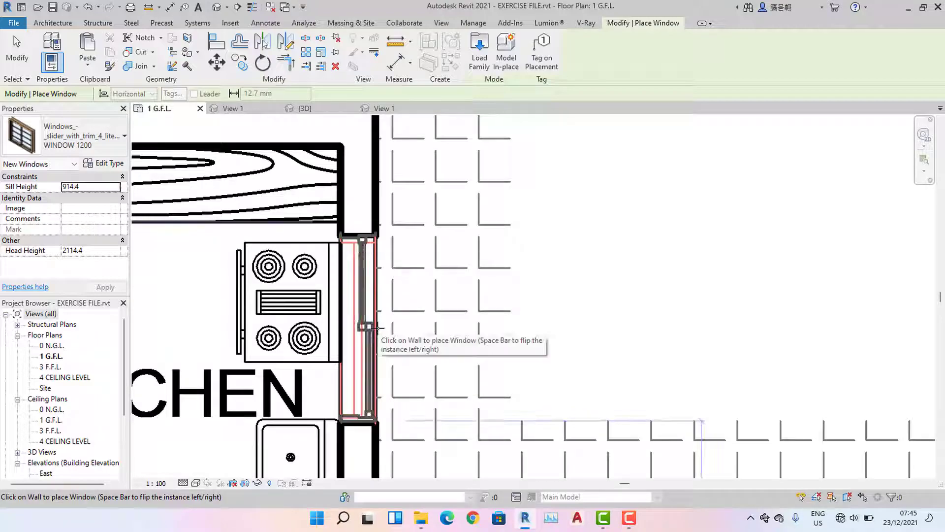
pyautogui.click(377, 327)
pyautogui.scroll(-3, 377, 327)
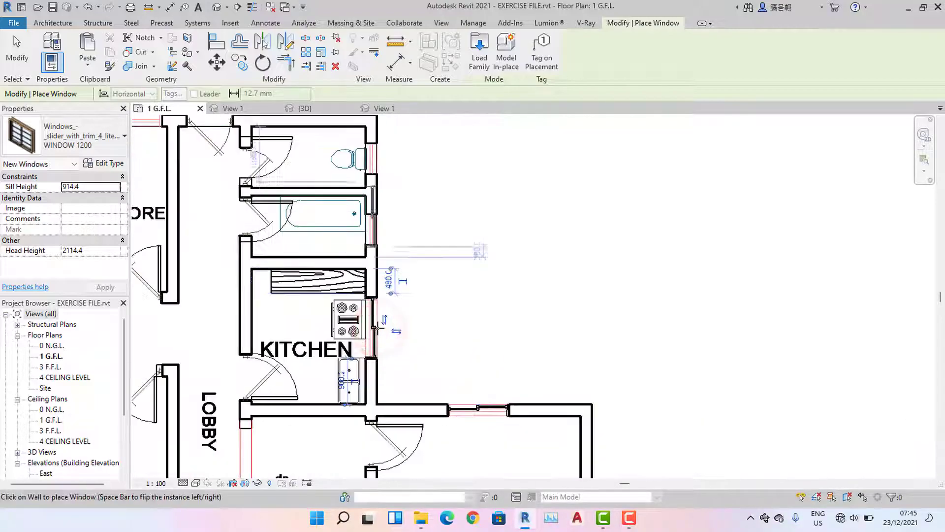
# Place WINDOW 1200 windows at the marked openings in the north walls of the store and the bedroom beside the garage
pyautogui.moveTo(270, 215); pyautogui.dragTo(458, 365, button='middle')
pyautogui.scroll(3, 321, 262)
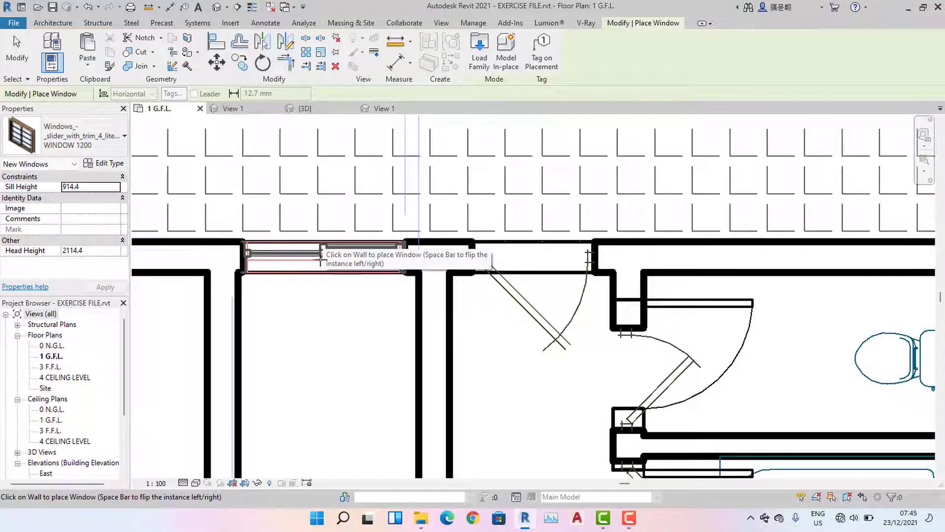
pyautogui.click(319, 246)
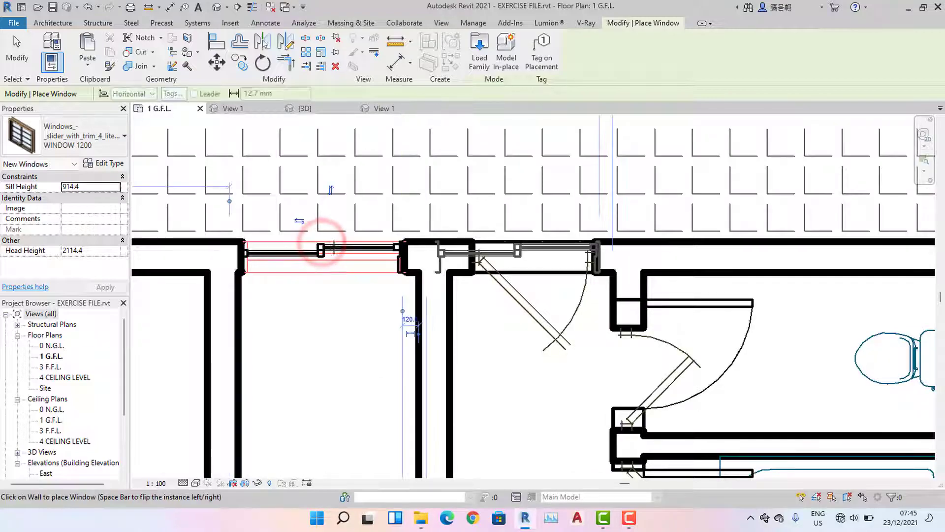
pyautogui.scroll(-4, 492, 266)
pyautogui.scroll(4, 350, 254)
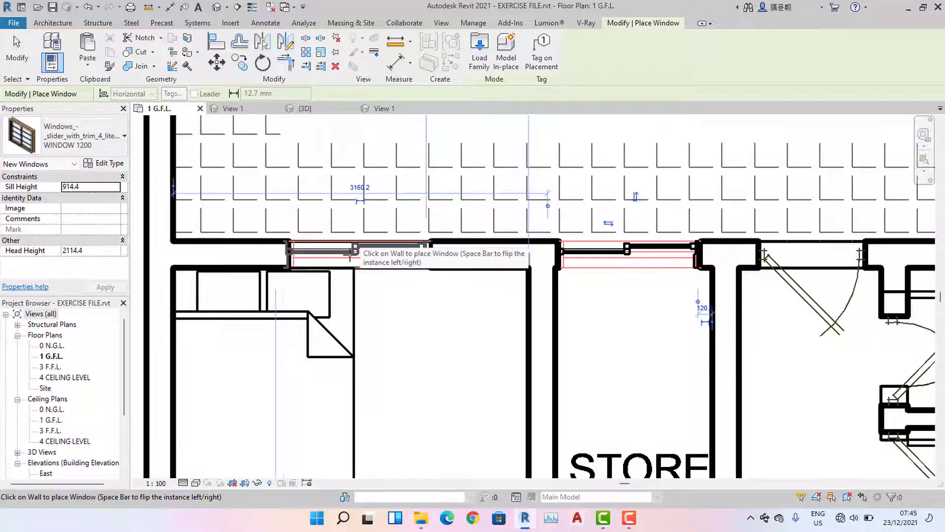
pyautogui.scroll(2, 350, 254)
pyautogui.click(362, 241)
pyautogui.scroll(-5, 362, 241)
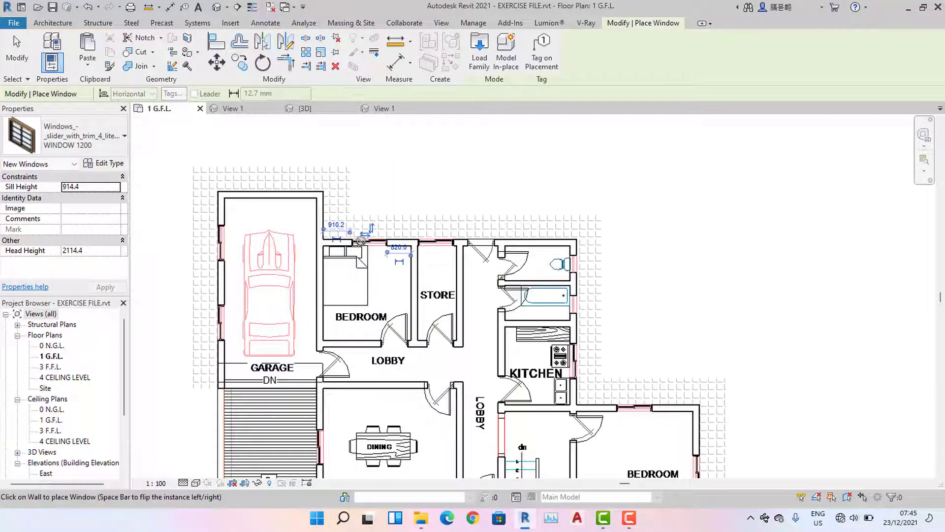
# Duplicate the WINDOW 1200 type as WINDOW 1800 and set its width to 1800
pyautogui.moveTo(370, 250); pyautogui.dragTo(336, 194, button='middle')
pyautogui.moveTo(348, 368); pyautogui.dragTo(332, 302, button='middle')
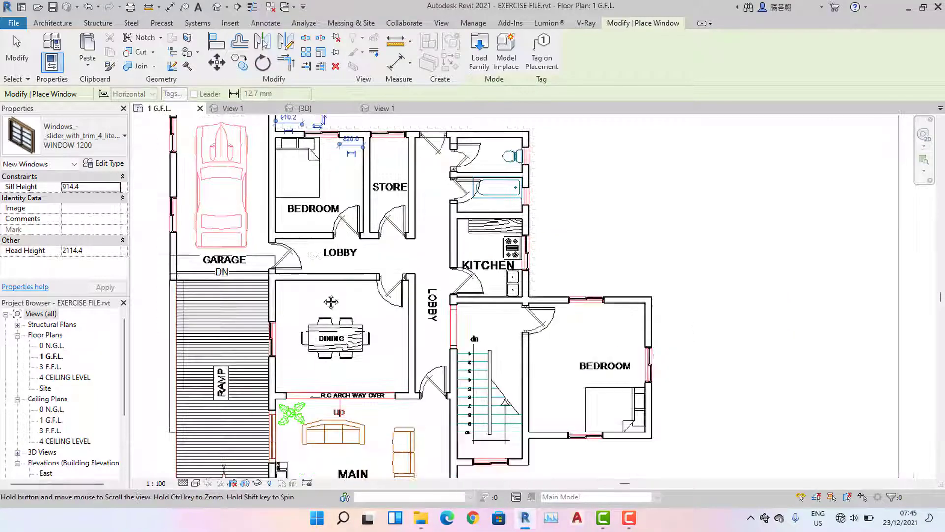
pyautogui.scroll(-4, 321, 293)
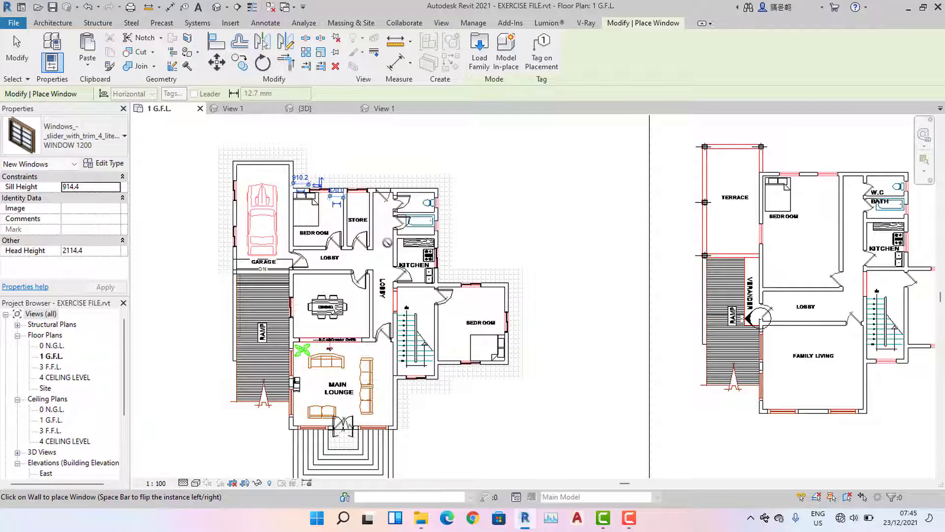
pyautogui.scroll(2, 388, 242)
pyautogui.scroll(-2, 389, 242)
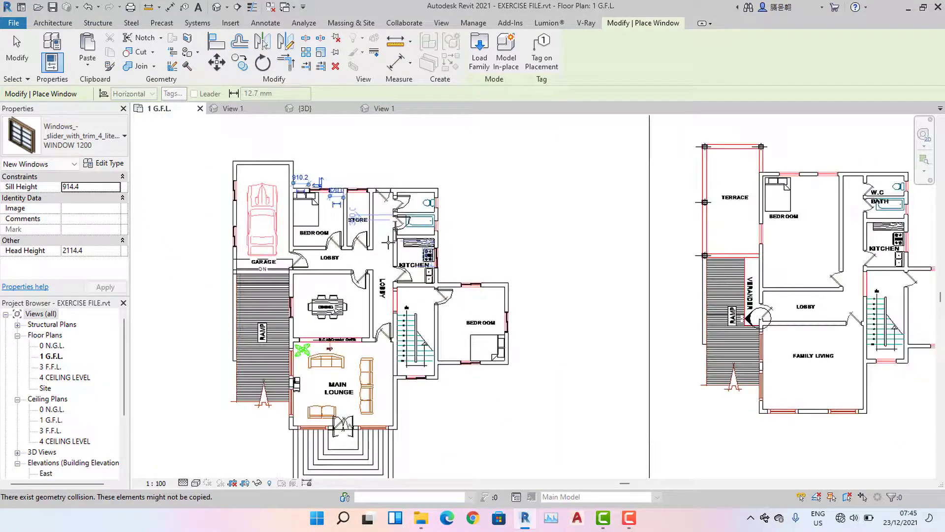
pyautogui.scroll(2, 325, 427)
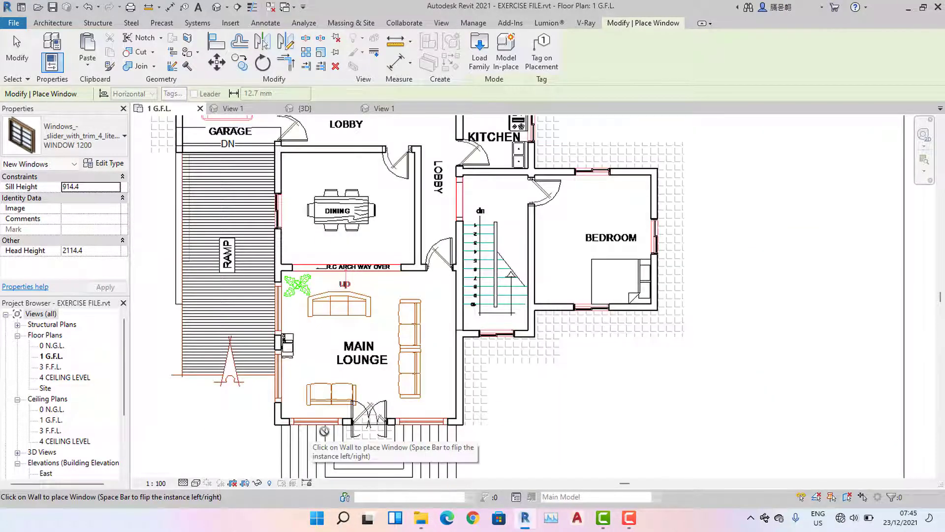
pyautogui.scroll(-1, 311, 436)
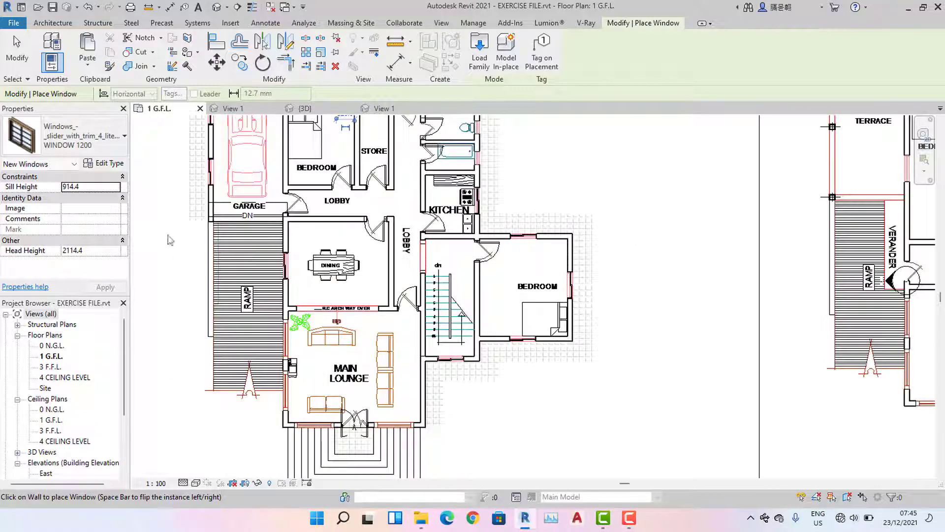
pyautogui.click(111, 163)
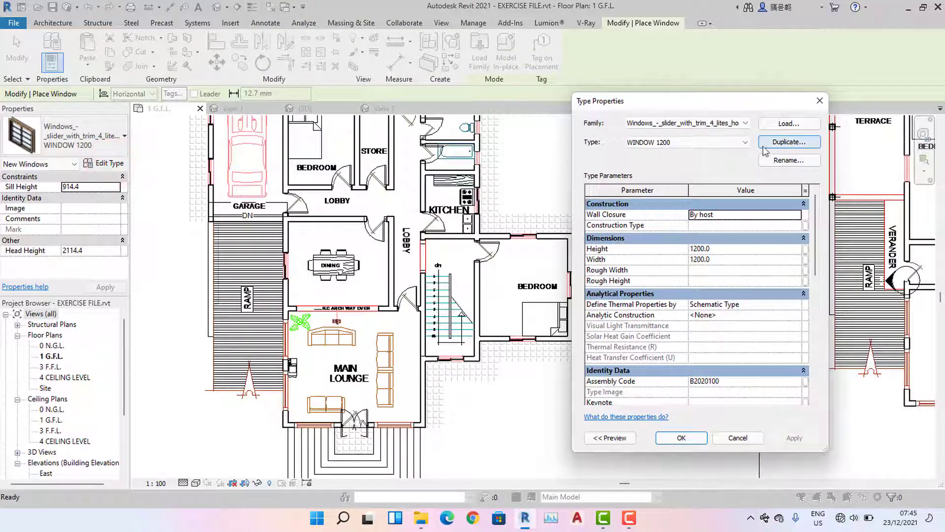
pyautogui.click(787, 142)
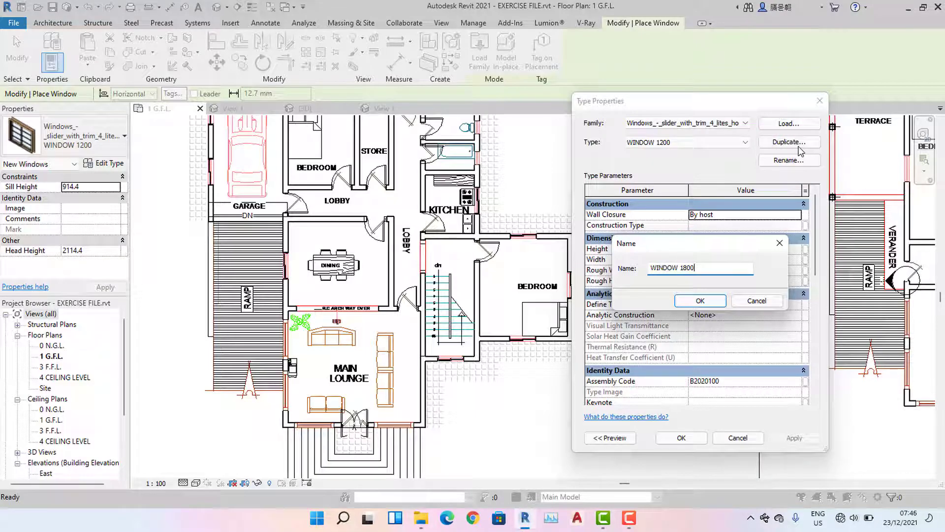
pyautogui.click(711, 301)
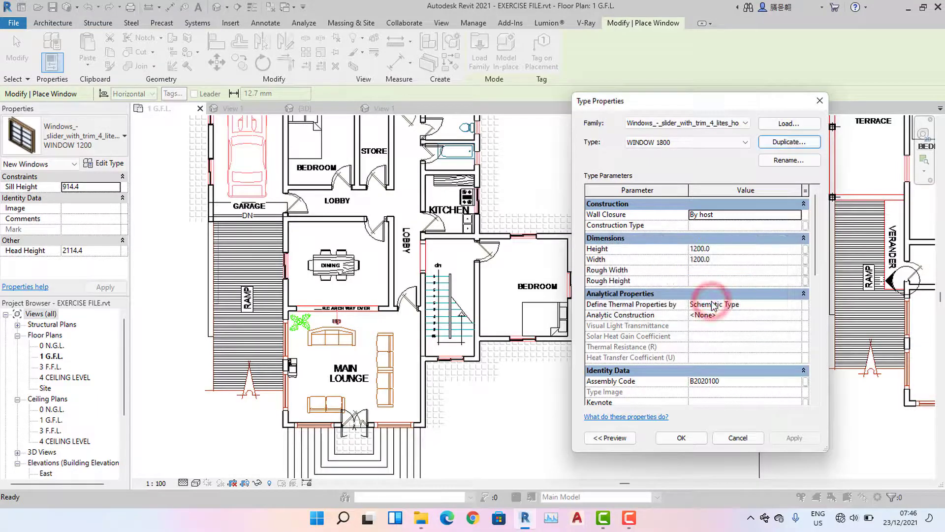
pyautogui.click(724, 264)
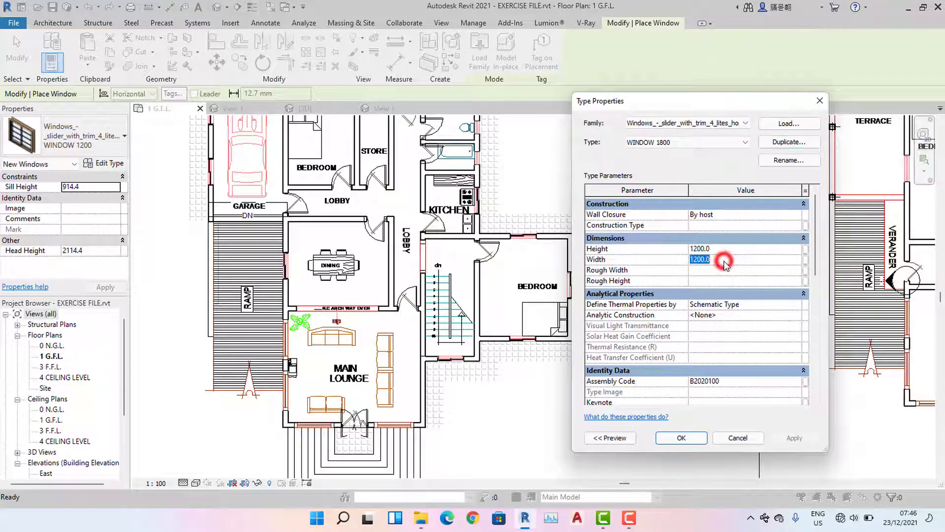
pyautogui.write('1')
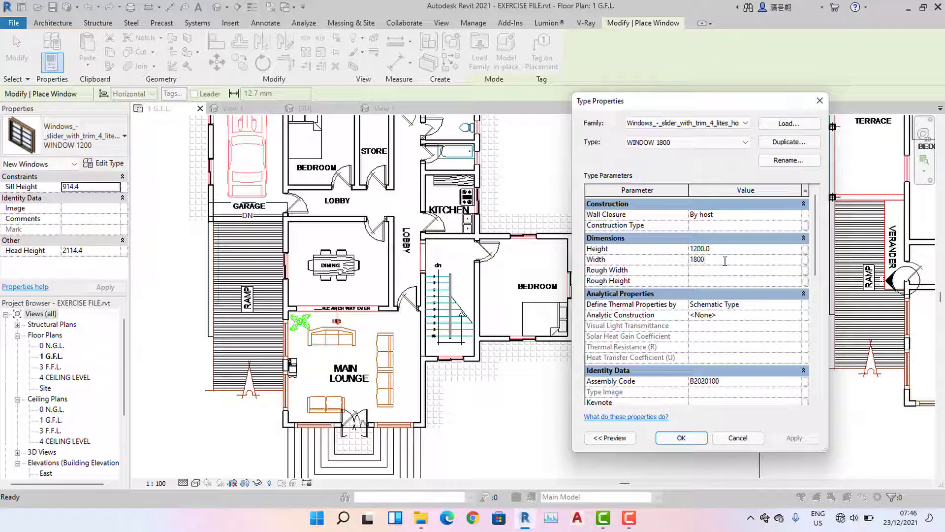
pyautogui.click(682, 437)
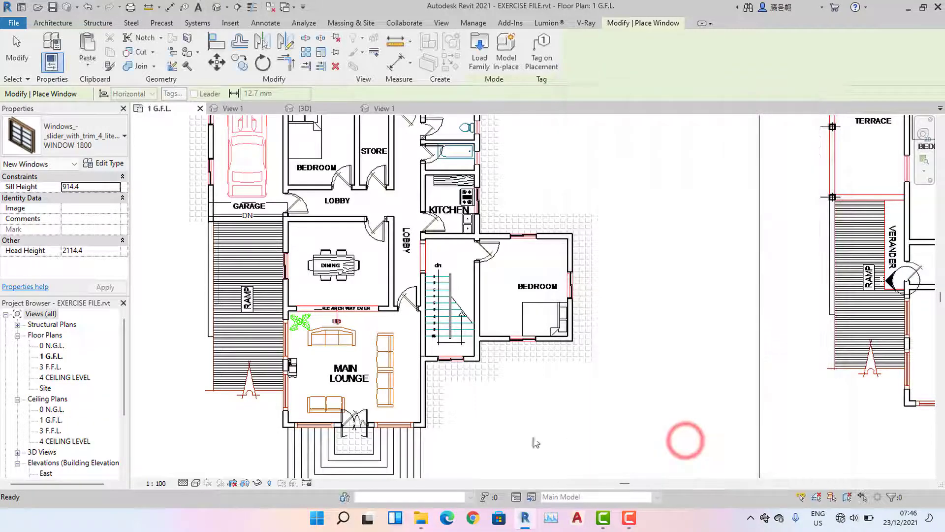
# Place WINDOW 1800 windows at the marked openings on both sides of the main lounge's double entrance door
pyautogui.scroll(5, 393, 433)
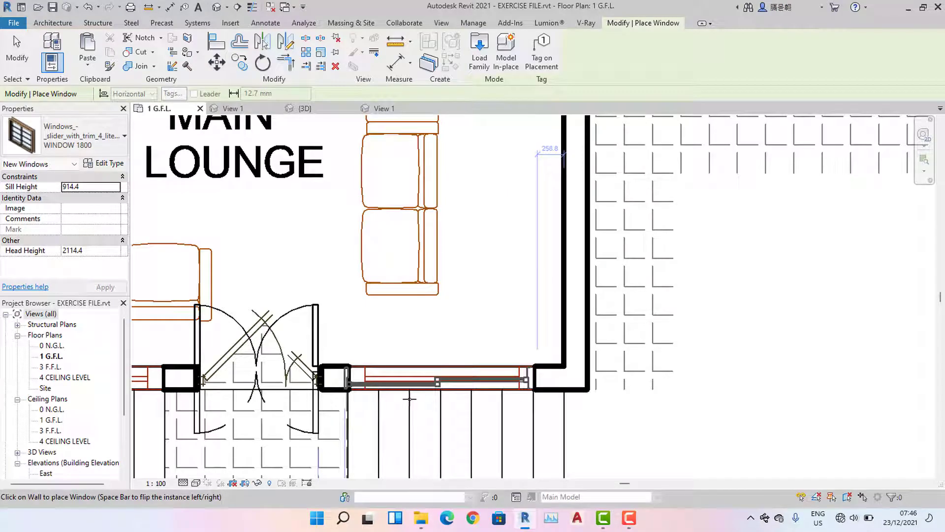
pyautogui.scroll(3, 409, 399)
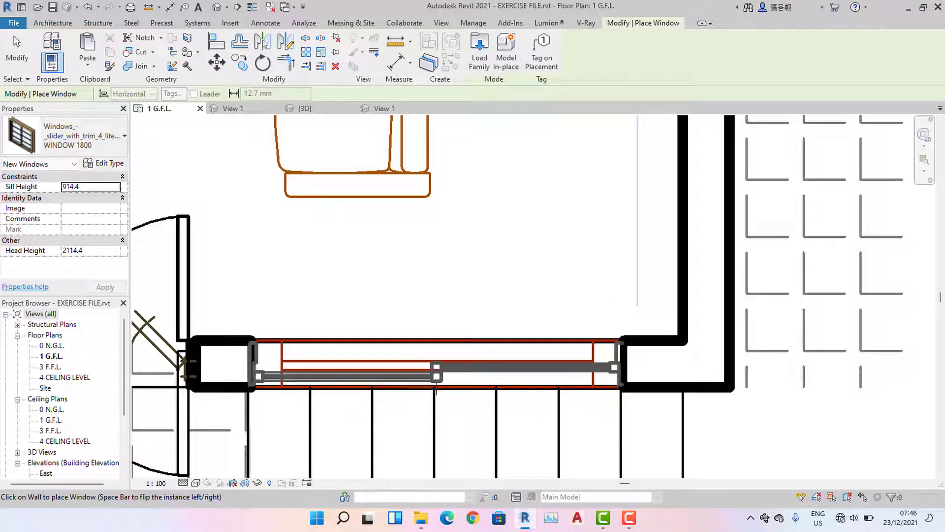
pyautogui.scroll(-3, 437, 387)
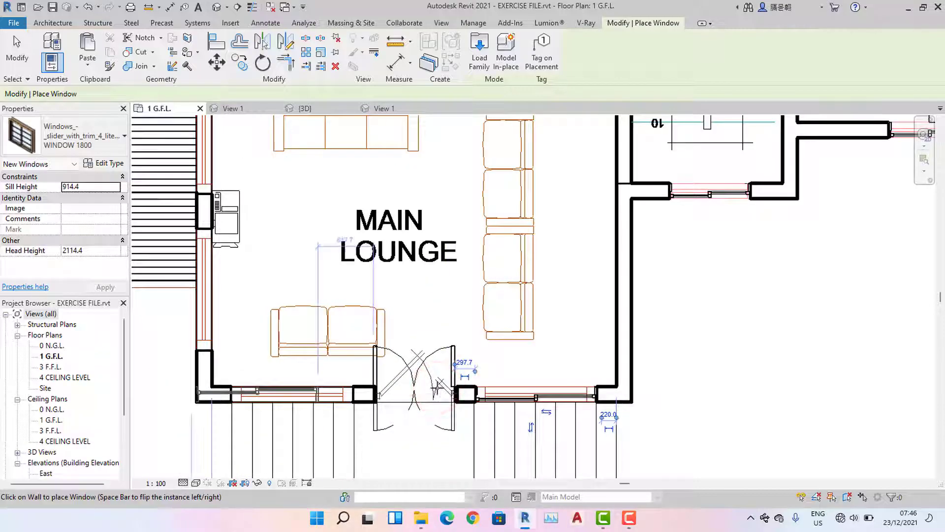
pyautogui.scroll(3, 433, 387)
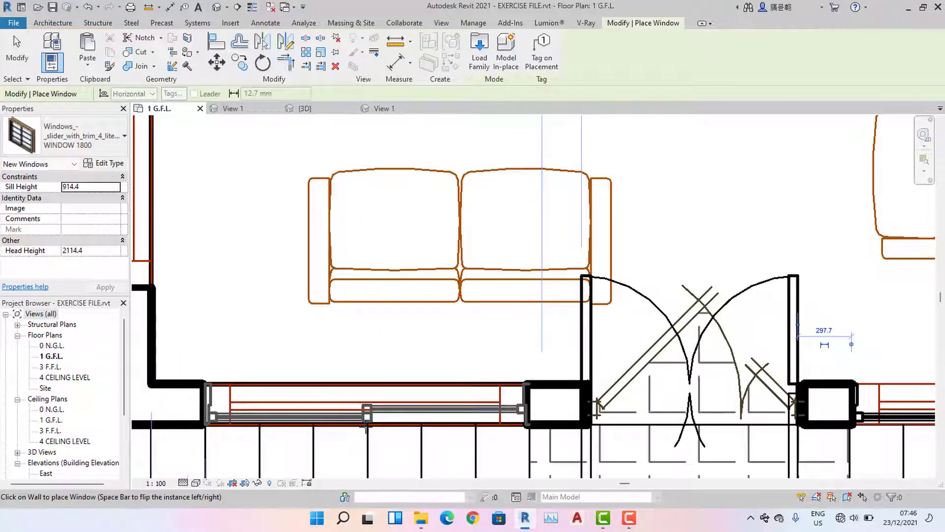
pyautogui.scroll(-3, 364, 425)
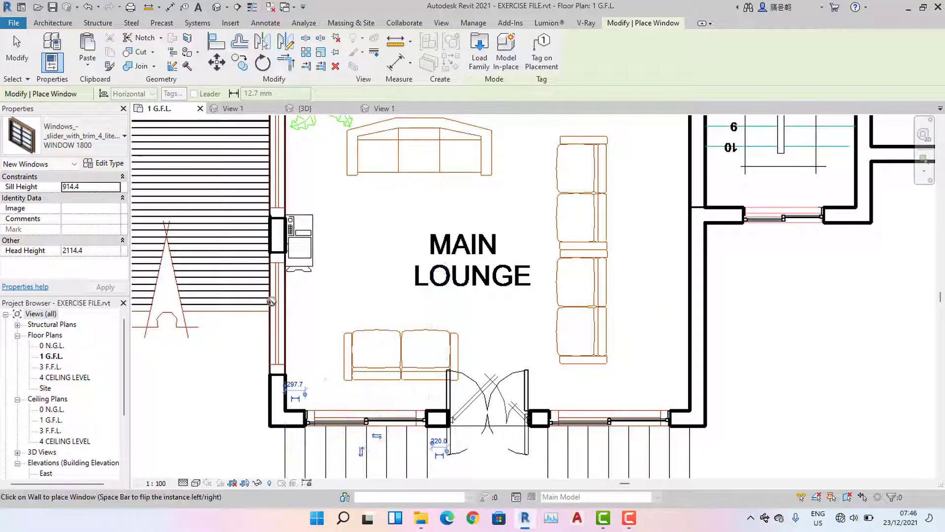
# Place WINDOW 1800 windows at the two marked openings in the main lounge wall facing the ramp
pyautogui.scroll(4, 272, 302)
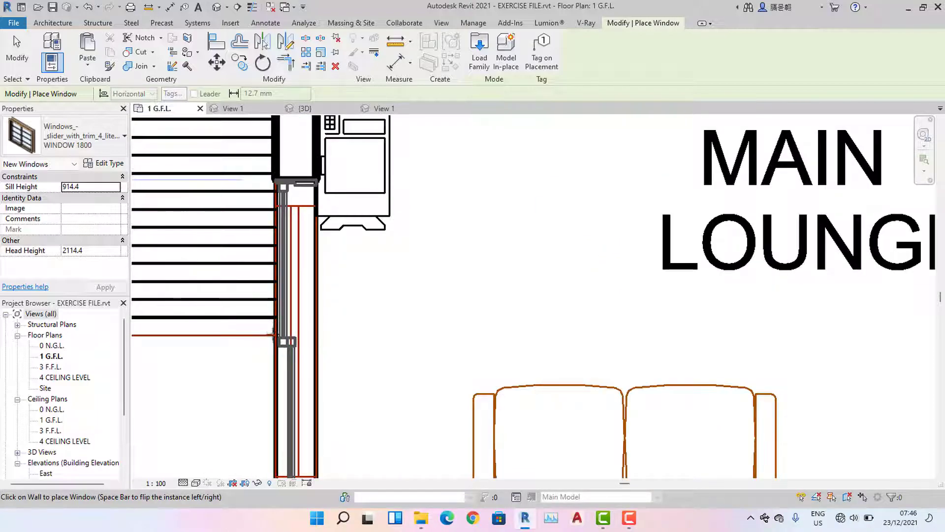
pyautogui.scroll(-4, 271, 340)
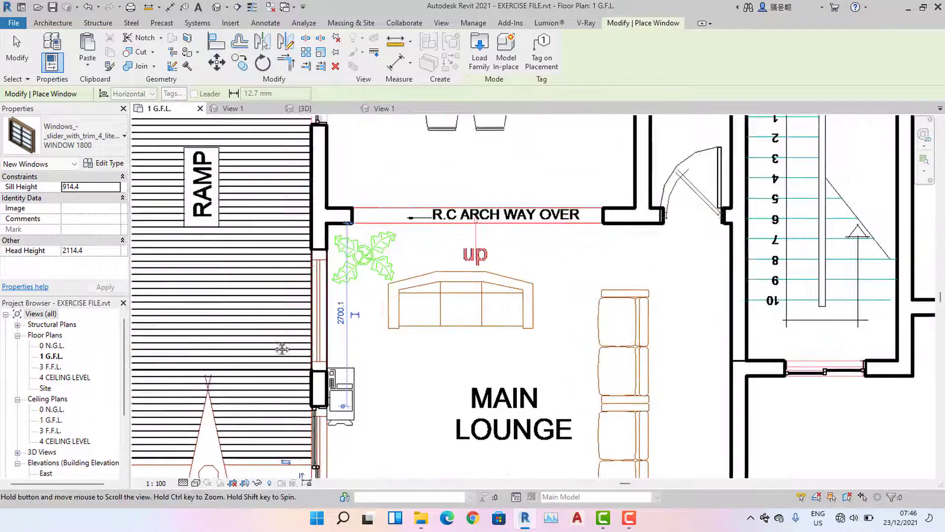
pyautogui.scroll(3, 274, 335)
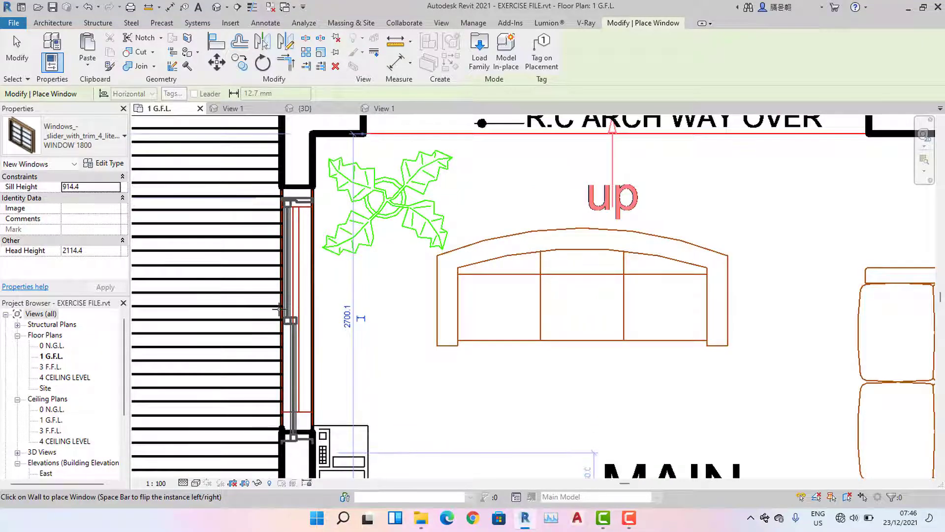
pyautogui.scroll(-6, 277, 309)
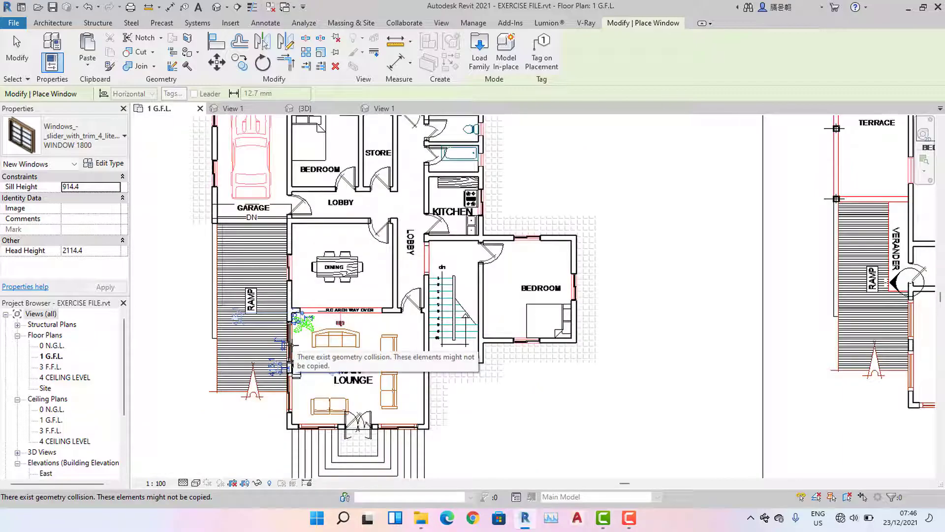
# Duplicate the WINDOW 1800 type as WINDOW 600 and set its height and width to 600
pyautogui.moveTo(293, 345); pyautogui.dragTo(293, 472, button='middle')
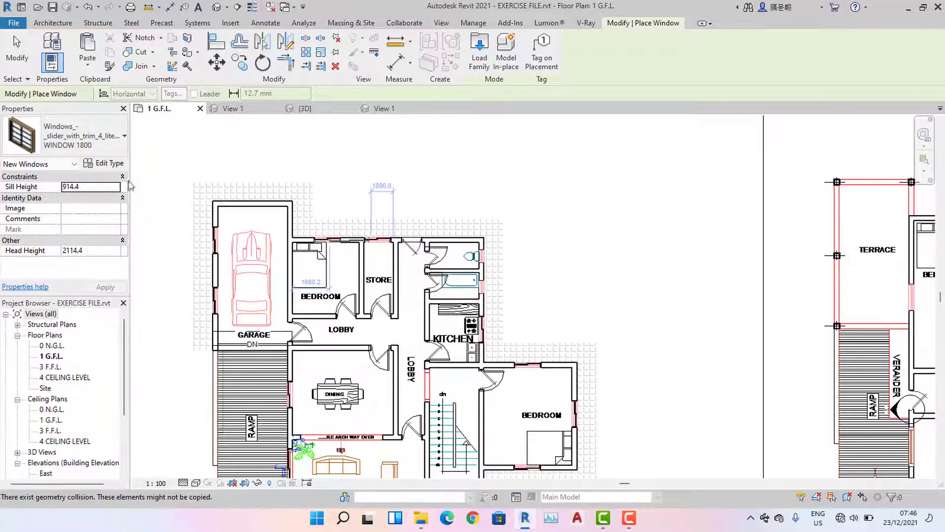
pyautogui.click(112, 164)
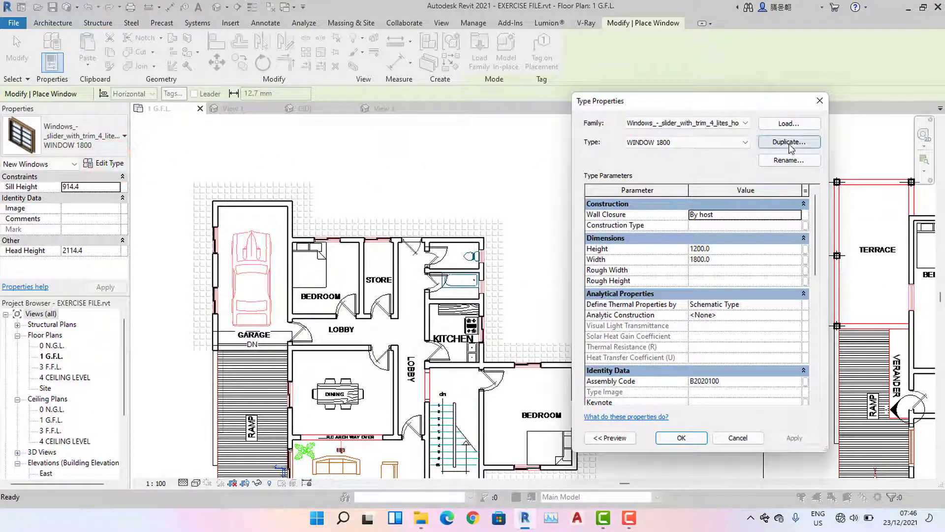
pyautogui.click(789, 142)
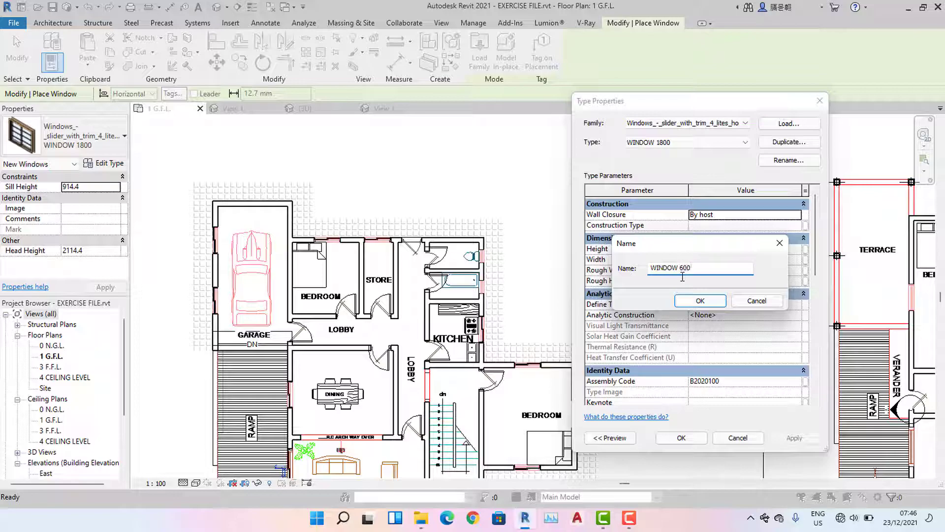
pyautogui.write('600')
pyautogui.click(694, 301)
pyautogui.click(700, 249)
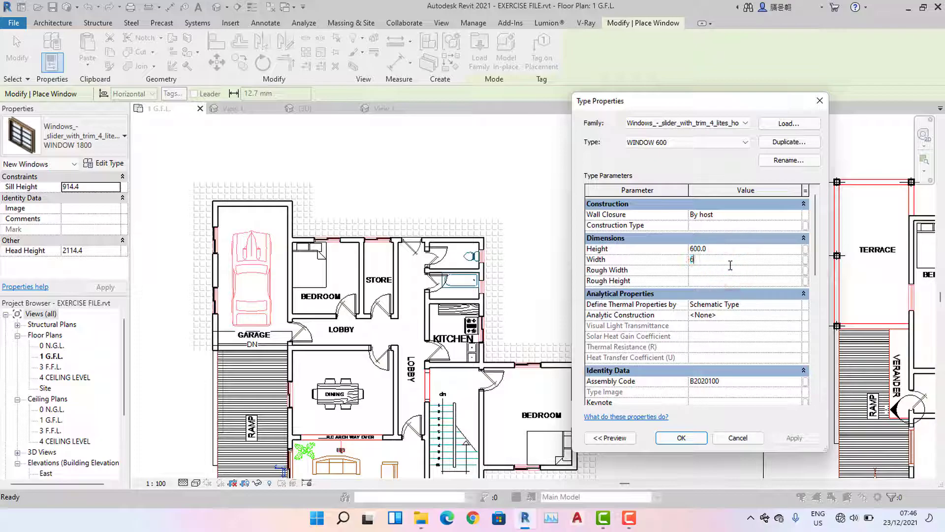
pyautogui.click(704, 441)
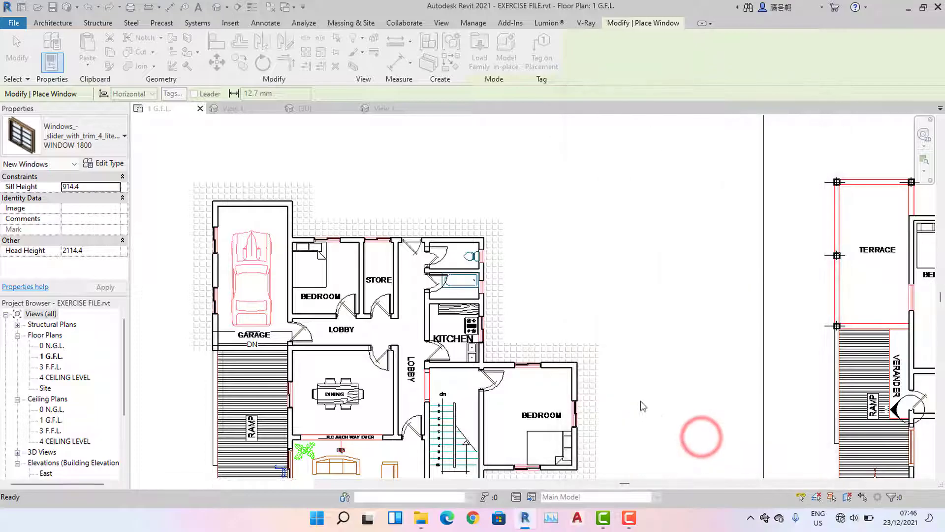
# Place WINDOW 600 windows at the marked openings in the outer walls of the bathroom and the toilet, and end window placement
pyautogui.moveTo(490, 306); pyautogui.dragTo(521, 200, button='middle')
pyautogui.scroll(-1, 498, 281)
pyautogui.scroll(5, 491, 276)
pyautogui.scroll(1, 478, 267)
pyautogui.middleClick(458, 234)
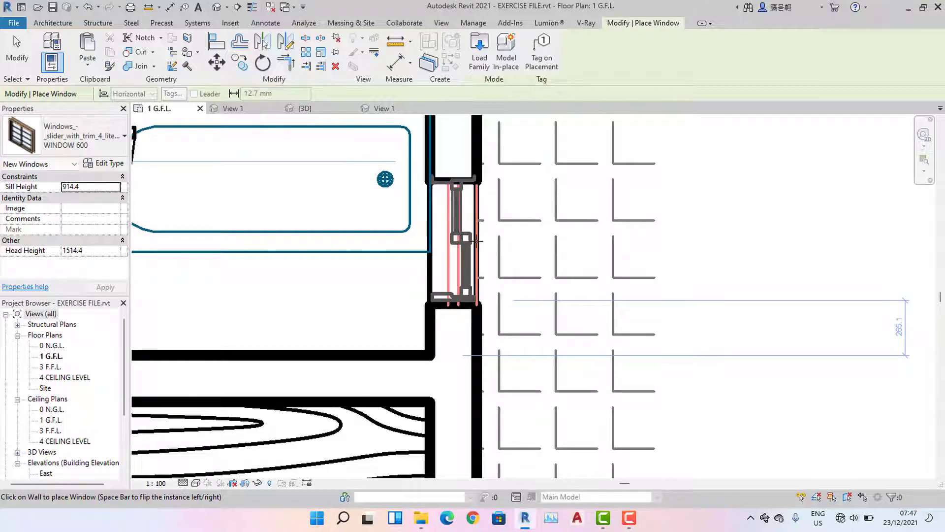
pyautogui.moveTo(477, 241); pyautogui.dragTo(469, 311, button='middle')
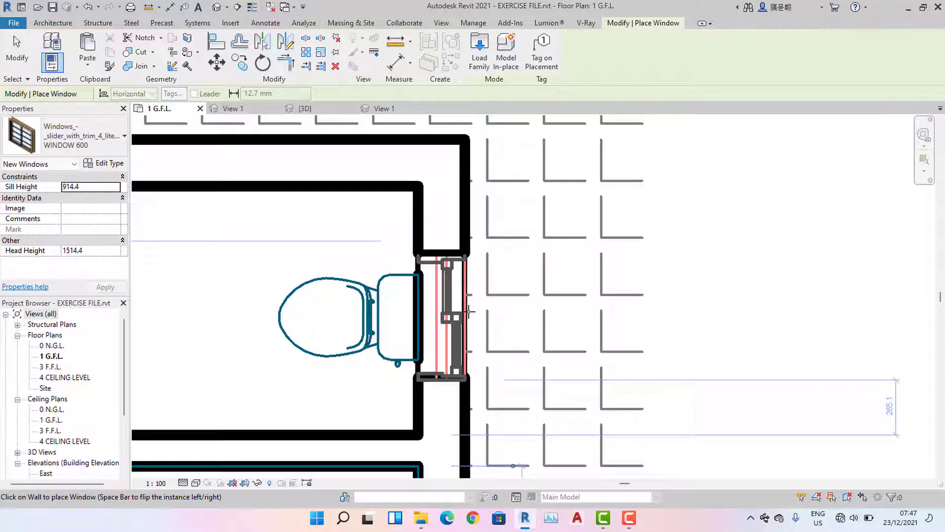
pyautogui.click(469, 312)
pyautogui.scroll(-5, 546, 251)
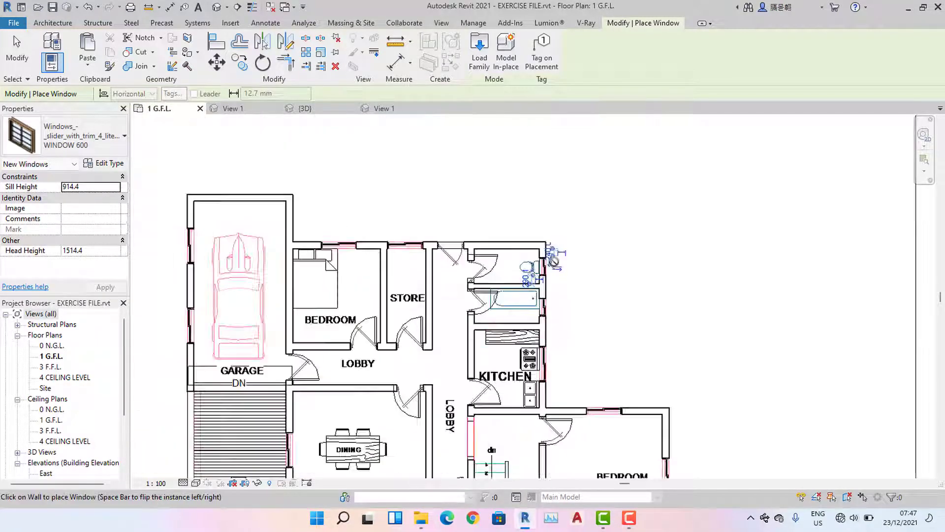
pyautogui.press('Escape')
pyautogui.press('Escape')
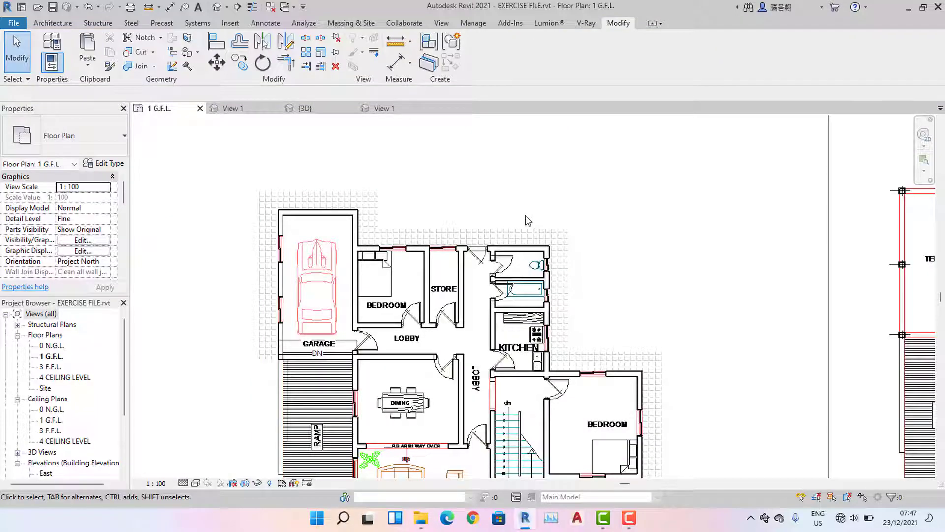
# Open the default 3D view and examine the placed windows around the house
pyautogui.scroll(-3, 527, 220)
pyautogui.click(217, 7)
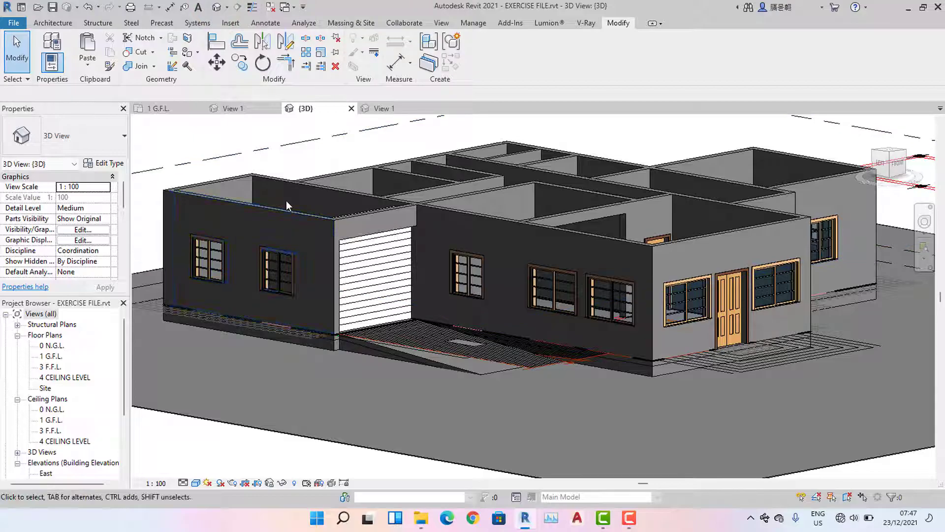
pyautogui.scroll(3, 519, 277)
pyautogui.scroll(-5, 519, 278)
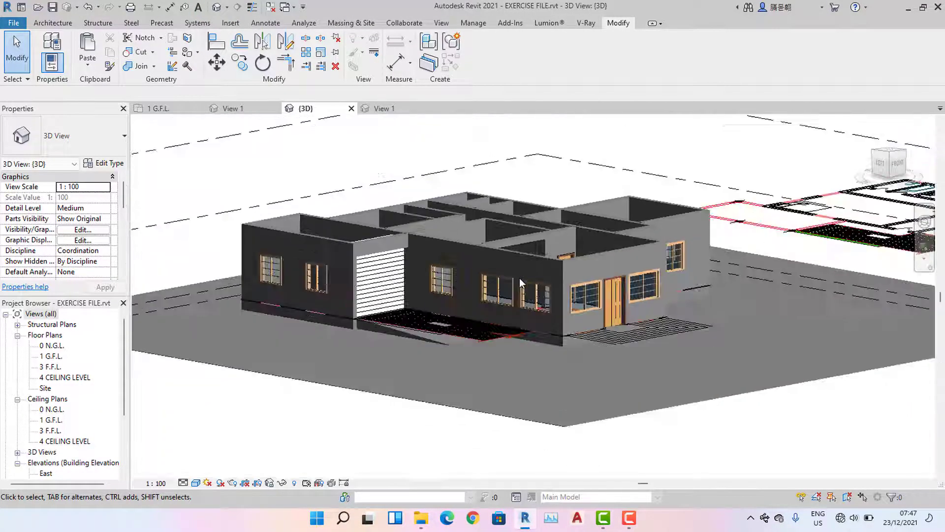
# Select all WINDOW 1800 instances in the entire project and set their head height to 2100
pyautogui.scroll(6, 519, 278)
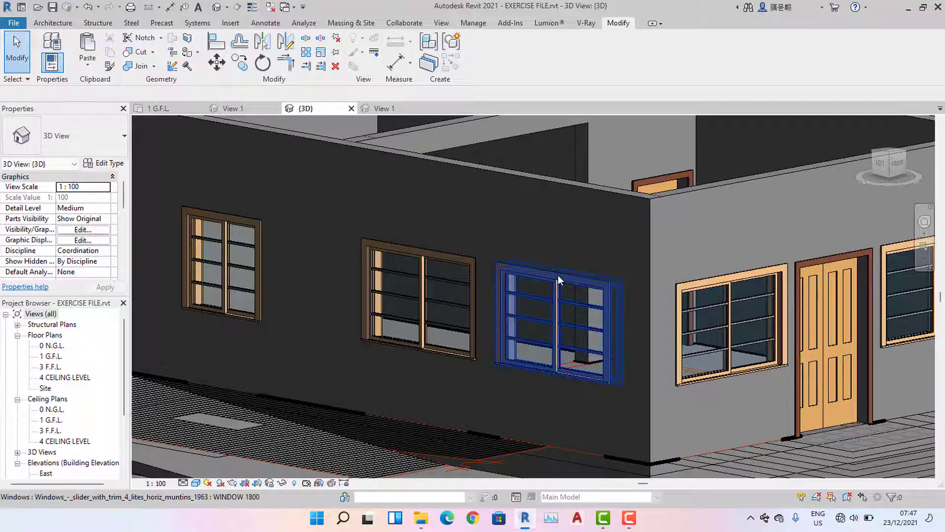
pyautogui.click(557, 275)
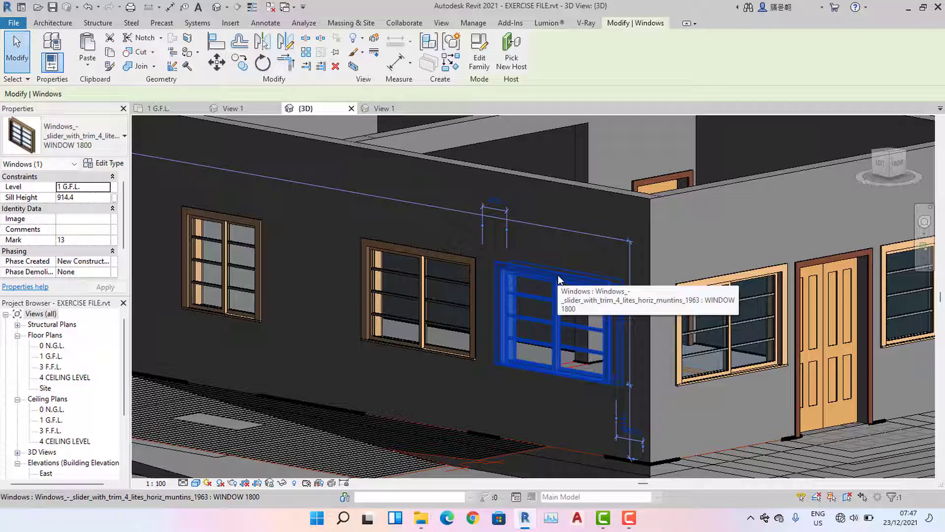
pyautogui.press('s')
pyautogui.press('a')
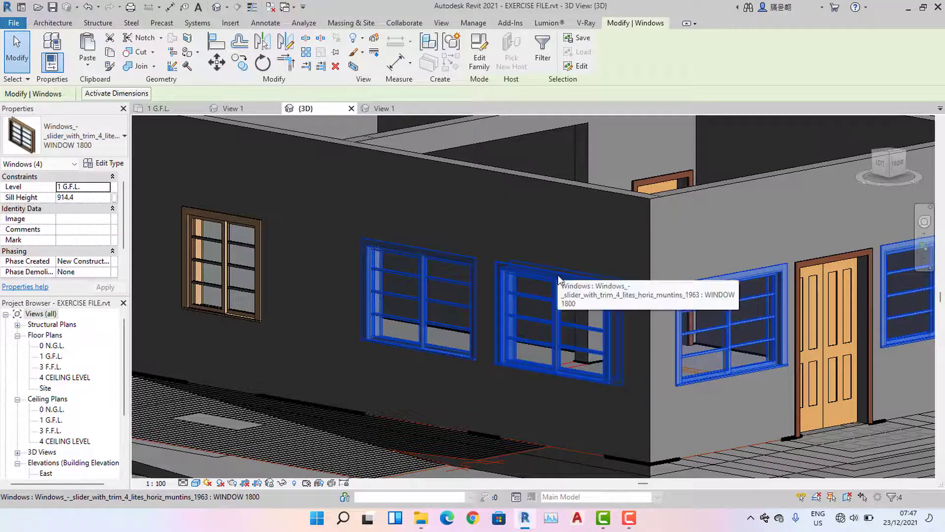
pyautogui.scroll(-3, 49, 221)
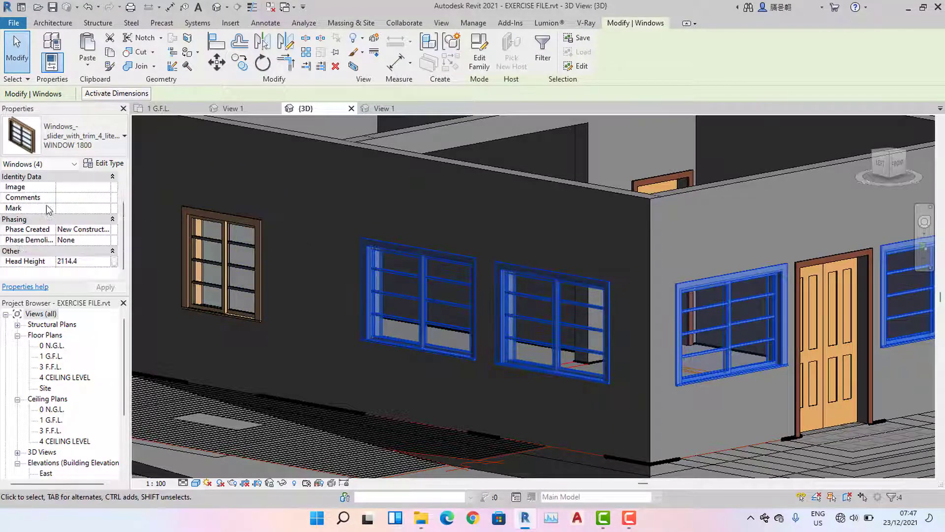
pyautogui.scroll(3, 48, 210)
pyautogui.scroll(-2, 48, 209)
pyautogui.scroll(-2, 507, 344)
pyautogui.click(98, 261)
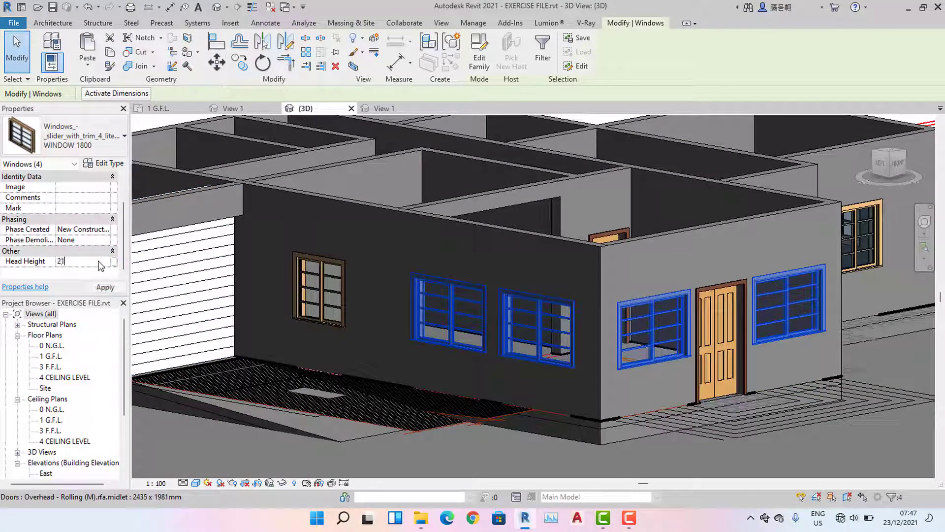
pyautogui.press('Return')
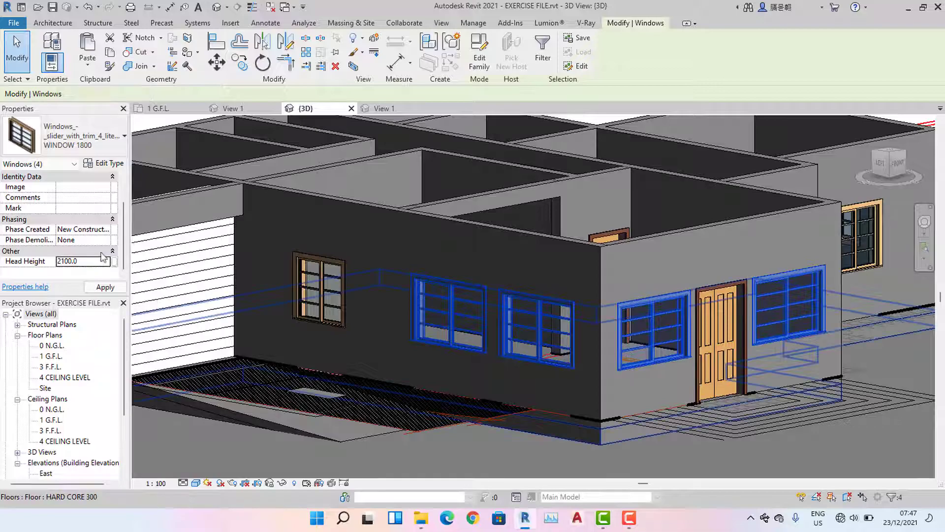
pyautogui.scroll(2, 108, 238)
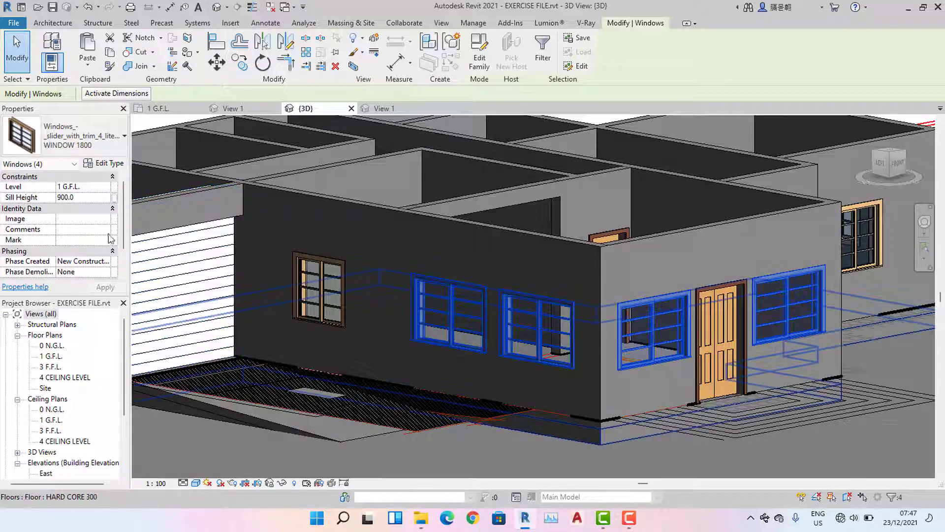
# Select all WINDOW 1200 instances in the entire project and set their head height to 2100
pyautogui.click(316, 294)
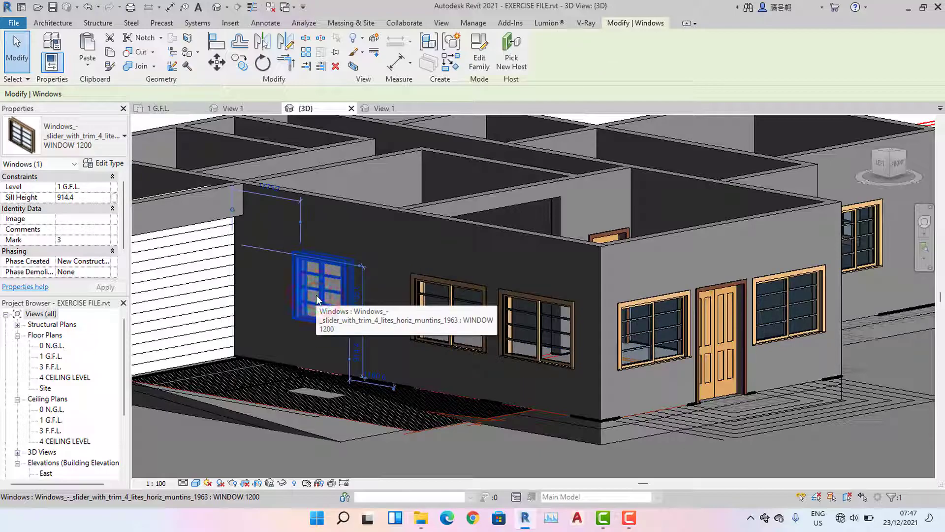
pyautogui.press('s')
pyautogui.press('a')
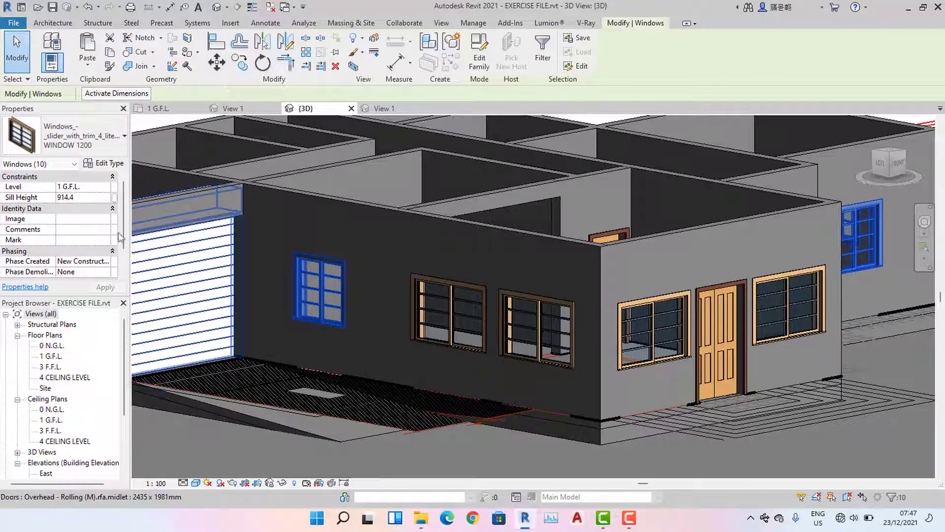
pyautogui.scroll(-2, 85, 221)
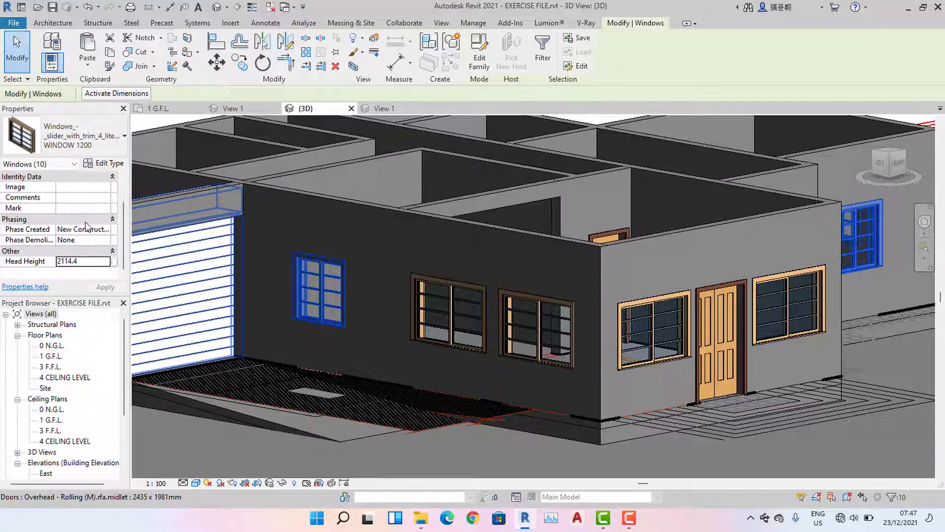
pyautogui.doubleClick(101, 261)
pyautogui.write('2100')
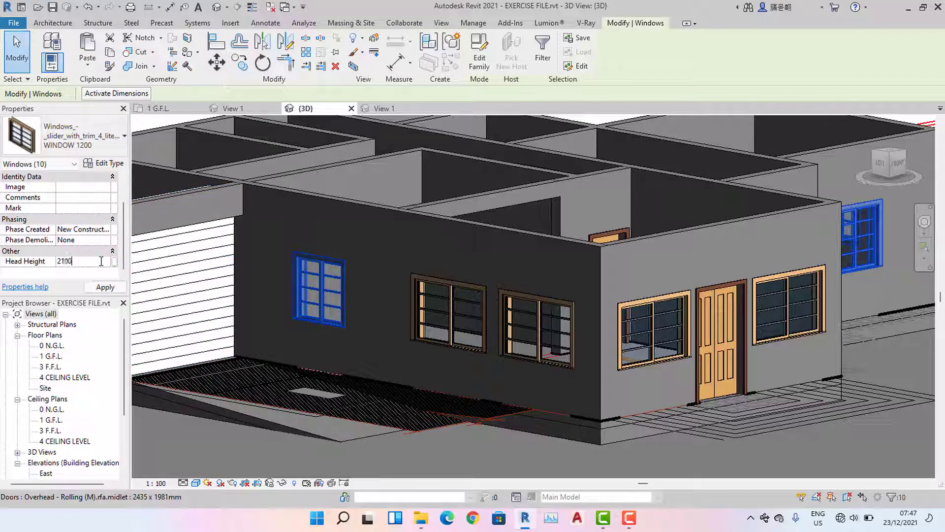
# Set the head height of both WINDOW 600 windows in the bathroom and toilet walls to 2100, and clear the selection
pyautogui.scroll(-5, 605, 329)
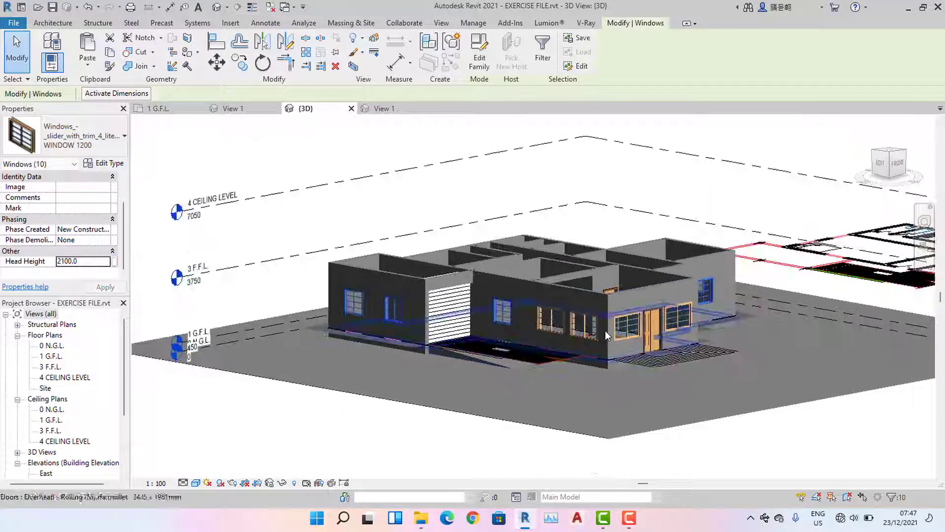
pyautogui.keyDown('shift'); pyautogui.moveTo(604, 330); pyautogui.dragTo(610, 339, button='middle'); pyautogui.keyUp('shift')
pyautogui.scroll(3, 610, 338)
pyautogui.click(612, 341)
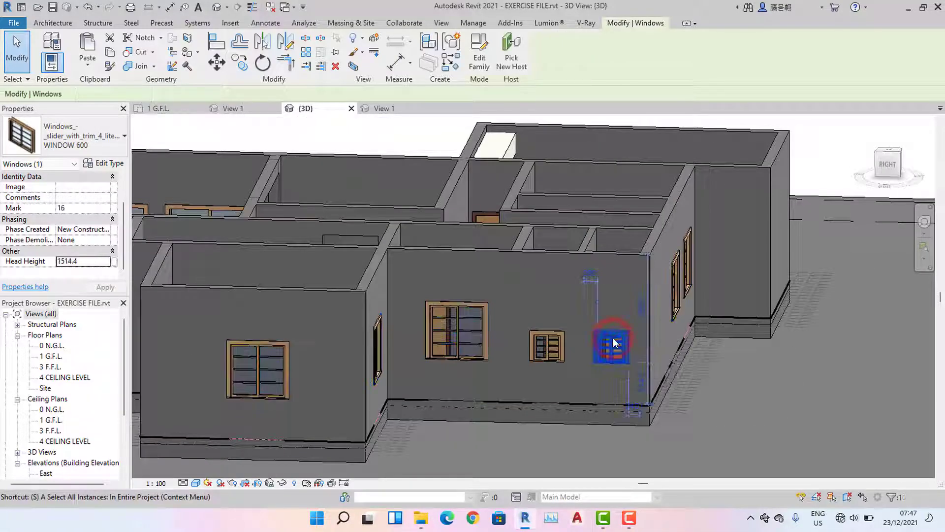
pyautogui.keyDown('ctrl'); pyautogui.click(547, 346); pyautogui.keyUp('ctrl')
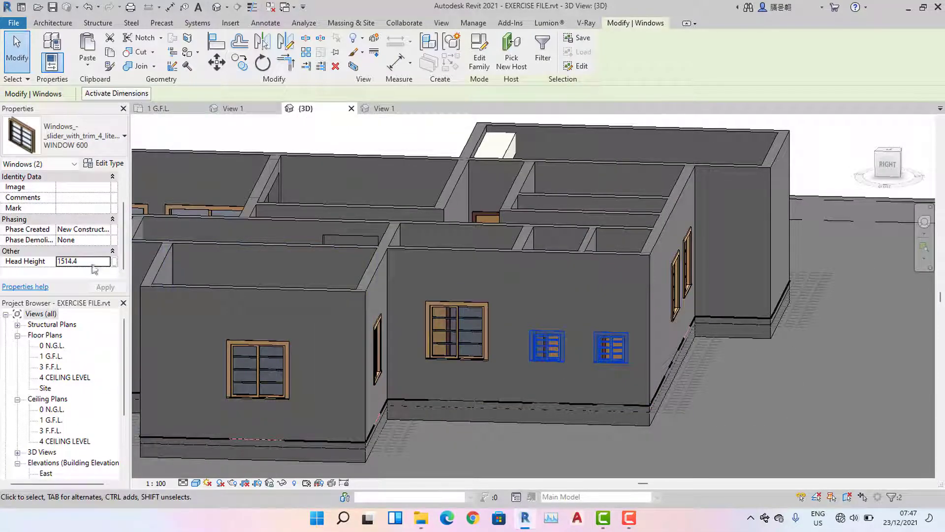
pyautogui.click(91, 264)
pyautogui.write('2100')
pyautogui.press('Return')
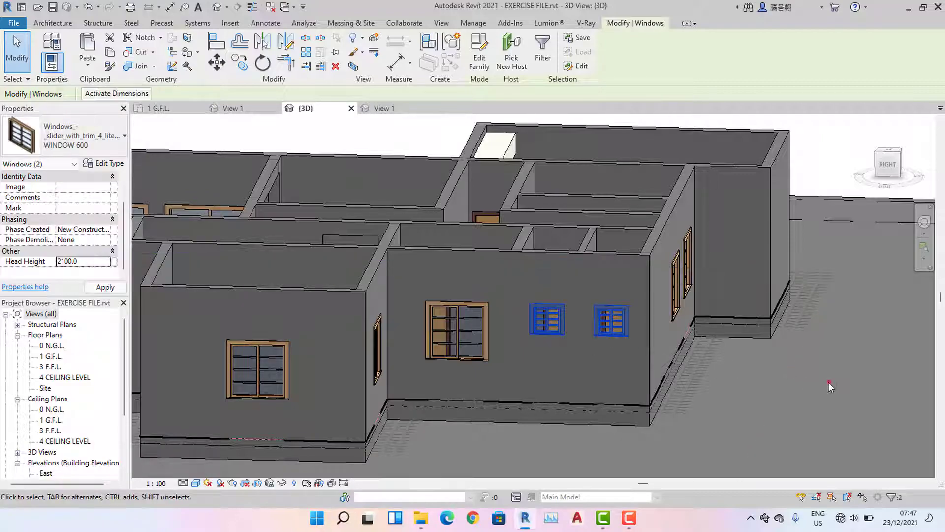
pyautogui.click(829, 382)
# Save the project file and look over the aligned windows from around the house
pyautogui.scroll(-3, 778, 347)
pyautogui.keyDown('shift'); pyautogui.moveTo(779, 347); pyautogui.dragTo(634, 284, button='middle'); pyautogui.keyUp('shift')
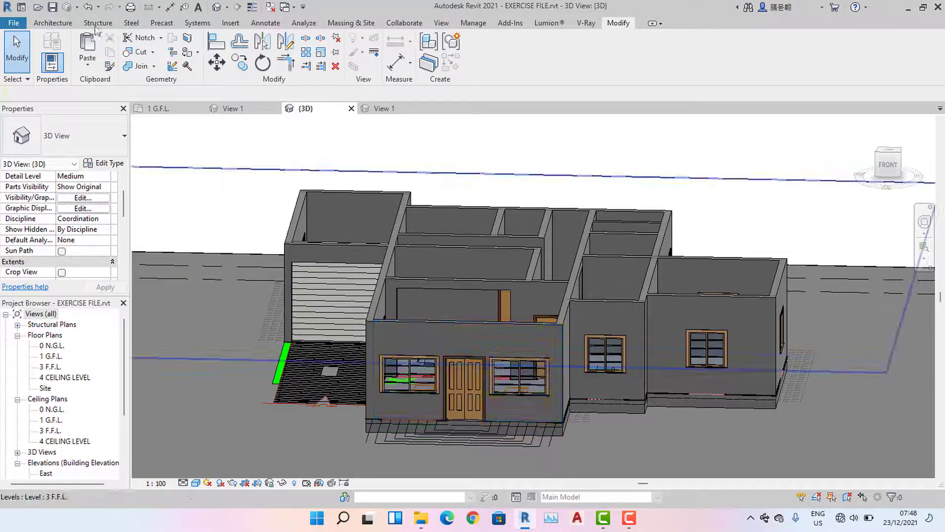
pyautogui.click(53, 8)
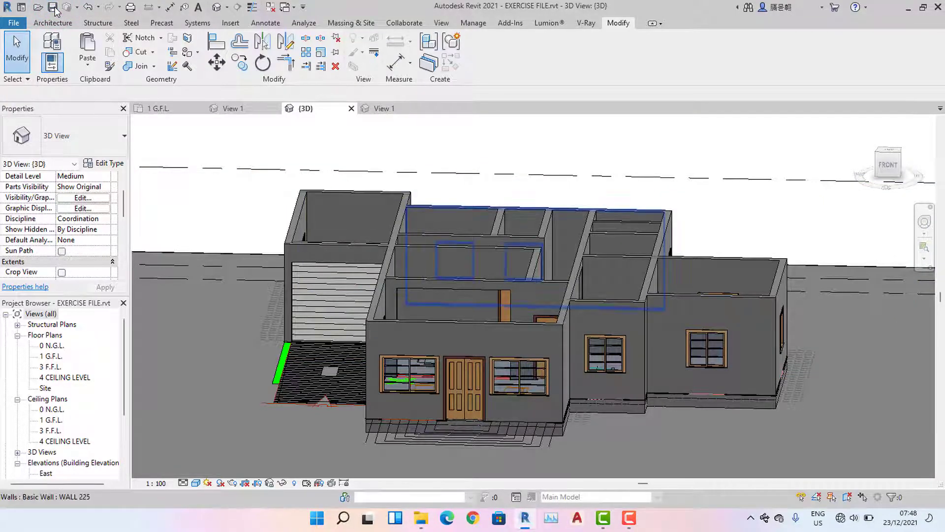
pyautogui.keyDown('shift'); pyautogui.moveTo(296, 281); pyautogui.dragTo(443, 320, button='middle'); pyautogui.keyUp('shift')
pyautogui.keyDown('shift'); pyautogui.moveTo(367, 276); pyautogui.dragTo(714, 246, button='middle'); pyautogui.keyUp('shift')
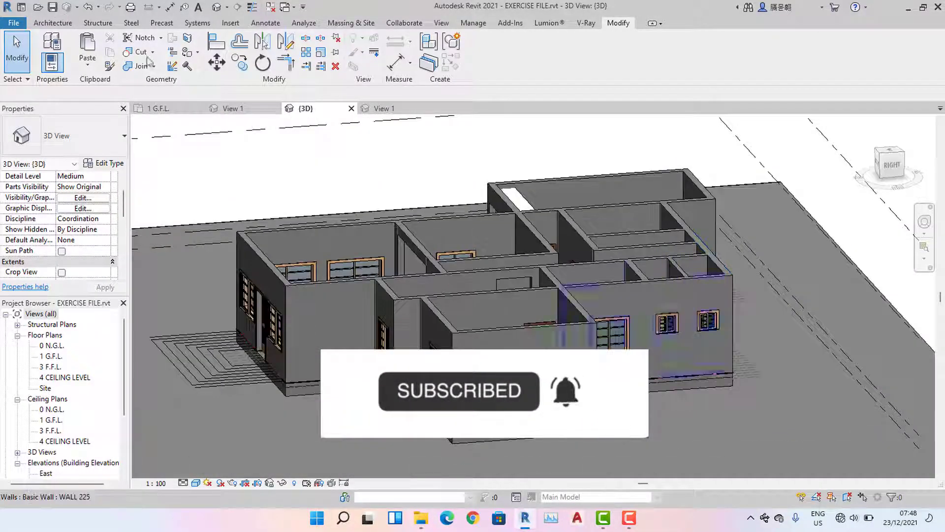